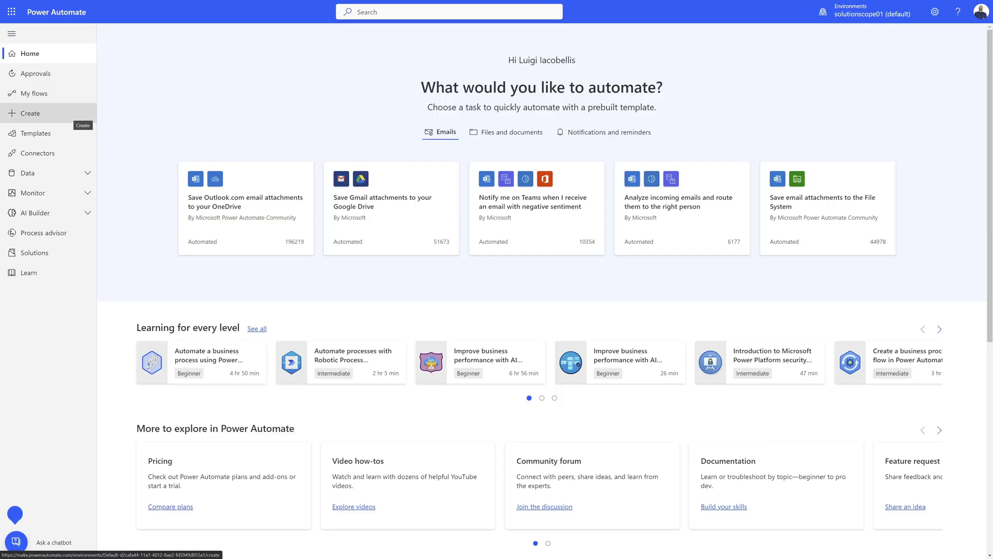
# Create an automated cloud flow named Project Task Assigned and Completed with the SharePoint trigger "When an item is created or modified"
pyautogui.click(30, 112)
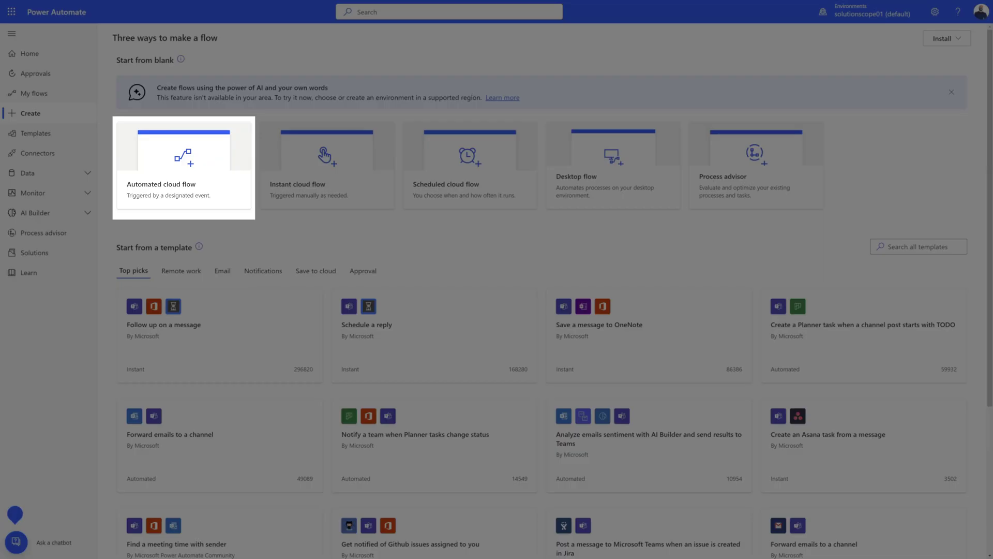
pyautogui.click(161, 184)
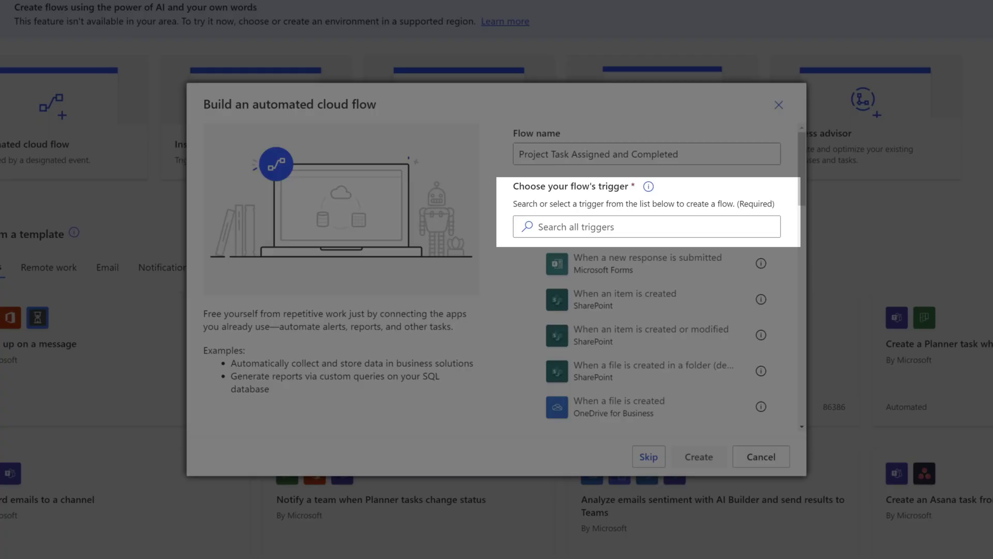
pyautogui.click(647, 227)
pyautogui.write('when')
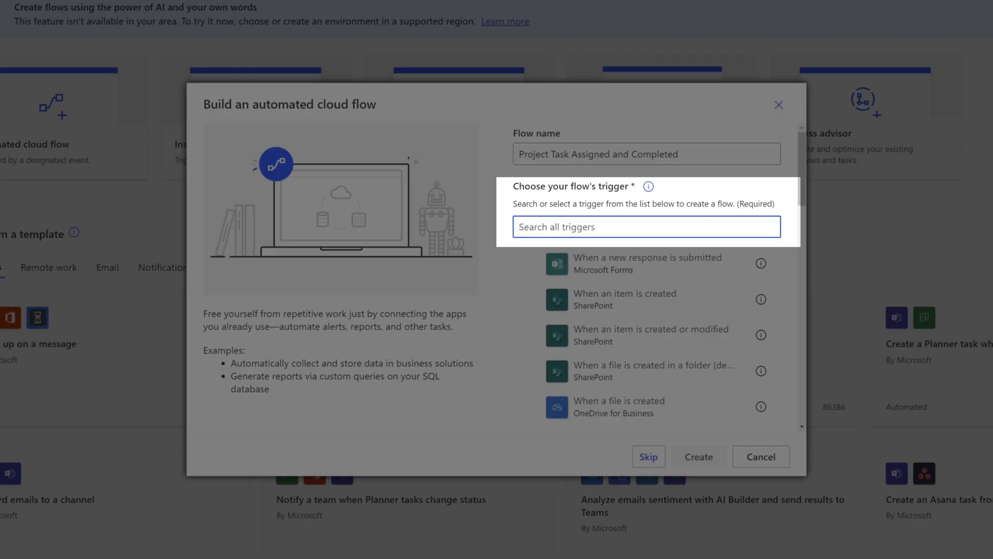
pyautogui.write(' an item is')
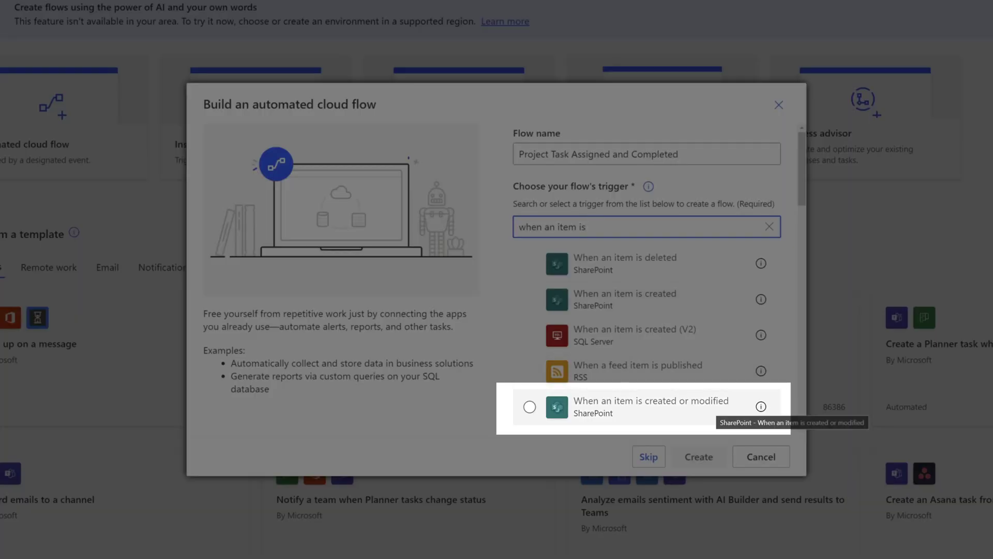
pyautogui.click(530, 407)
pyautogui.click(699, 456)
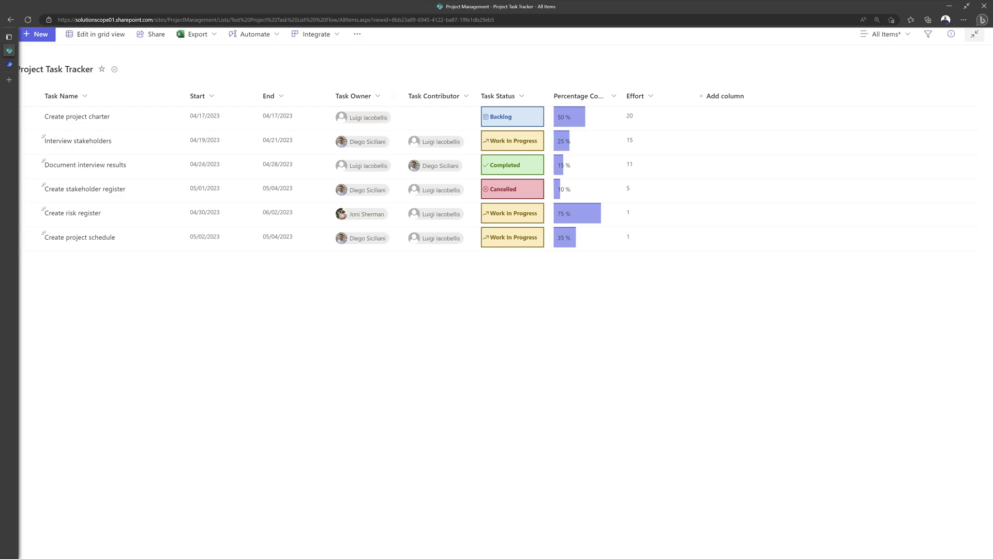
# Copy the Project Management SharePoint site address into the trigger and choose the Project Task Tracker list
pyautogui.moveTo(58, 20); pyautogui.dragTo(308, 28)
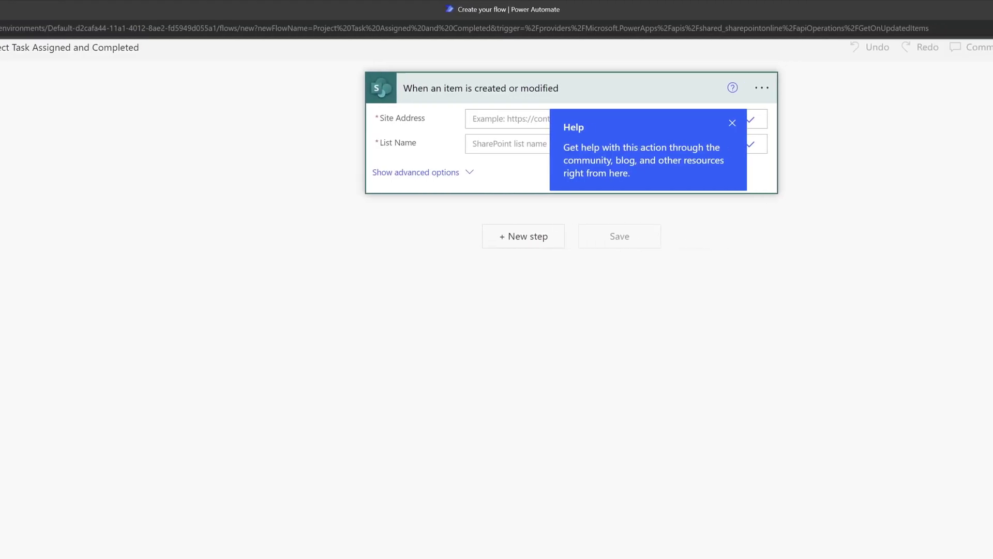
pyautogui.hotkey('ctrl', 'v')
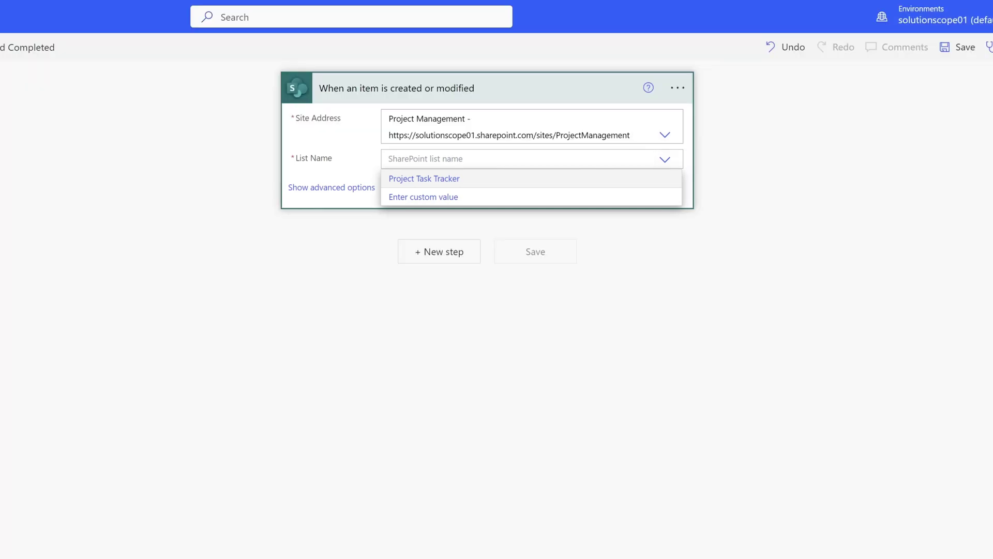
pyautogui.click(424, 178)
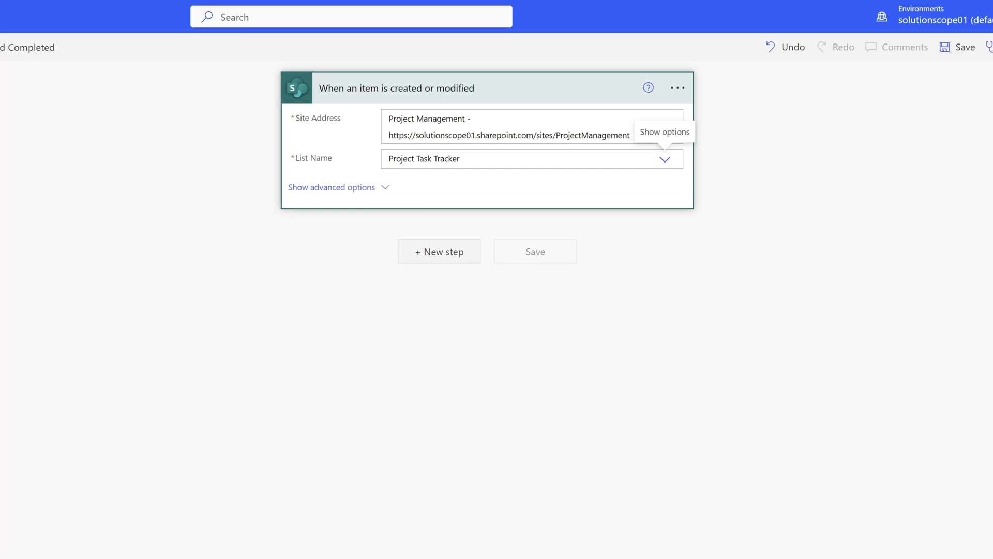
# Add a Switch control action below the trigger
pyautogui.click(439, 252)
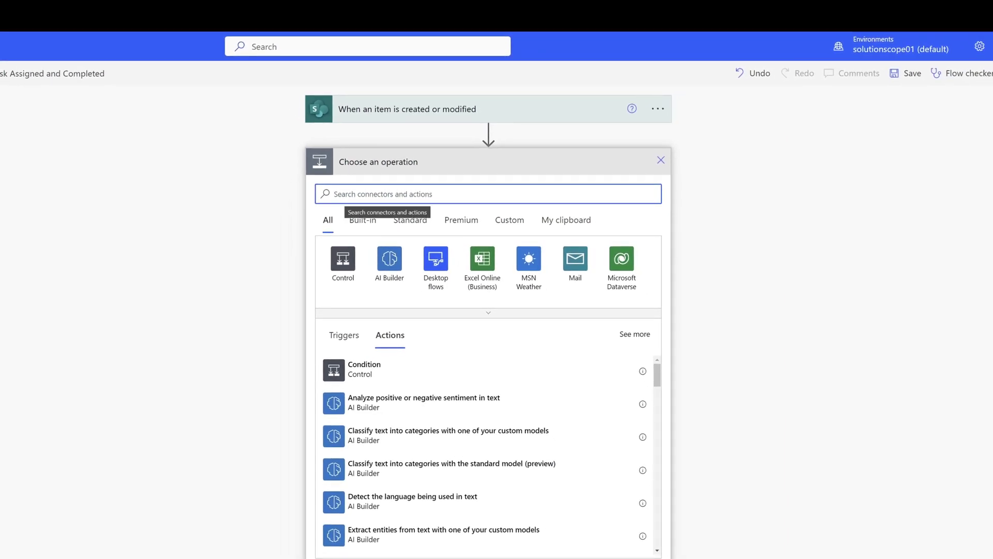
pyautogui.write('switch')
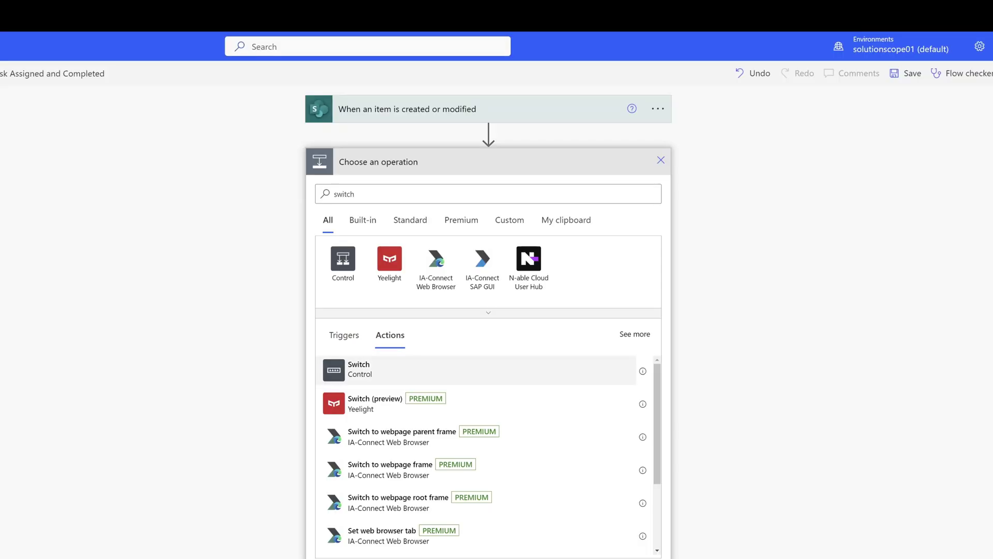
pyautogui.click(373, 369)
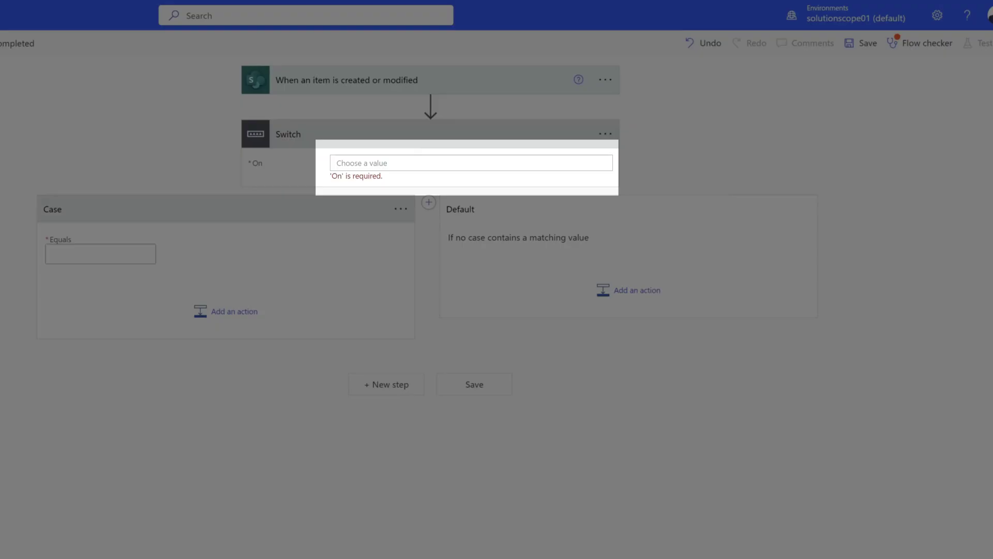
# Set the Switch to evaluate the Task Status Value dynamic content from the trigger
pyautogui.click(337, 163)
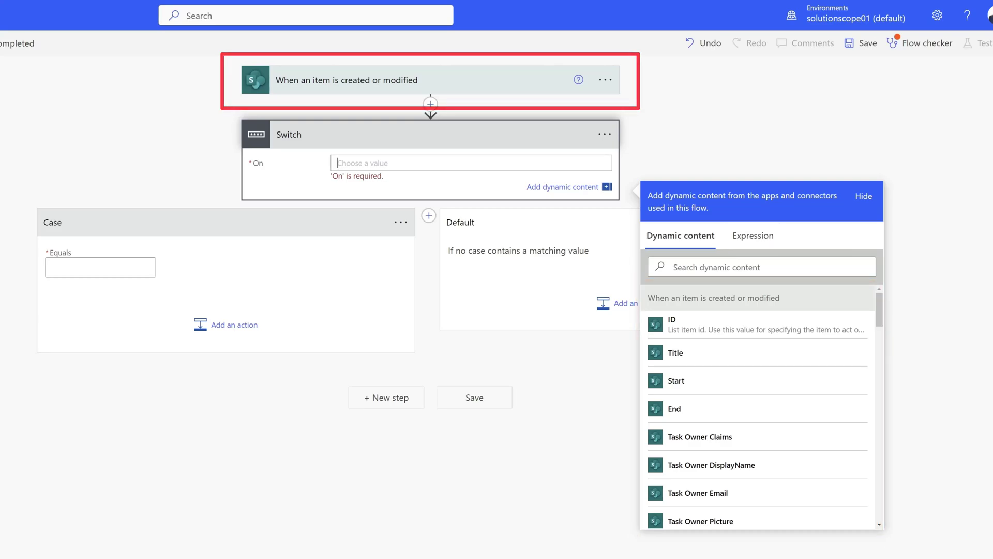
pyautogui.click(760, 267)
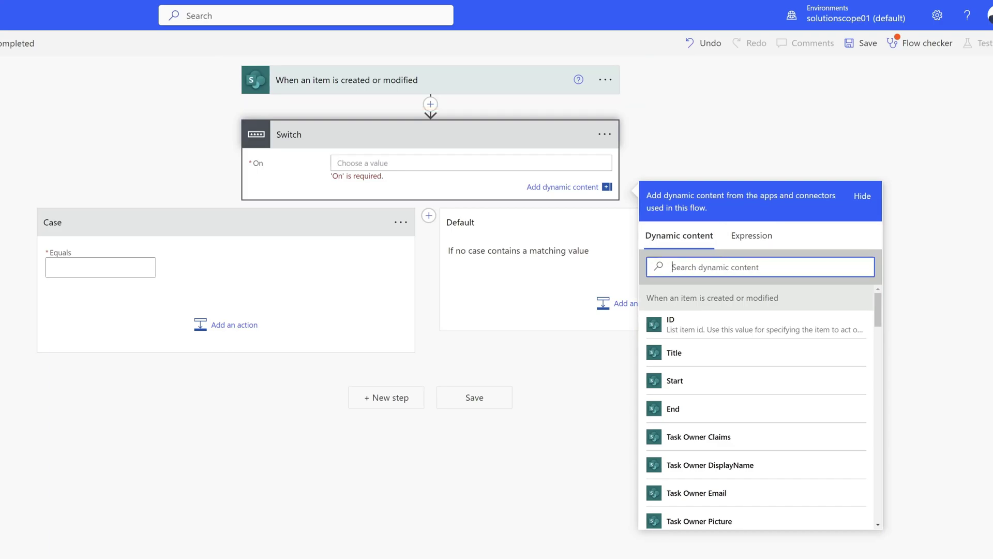
pyautogui.write('status')
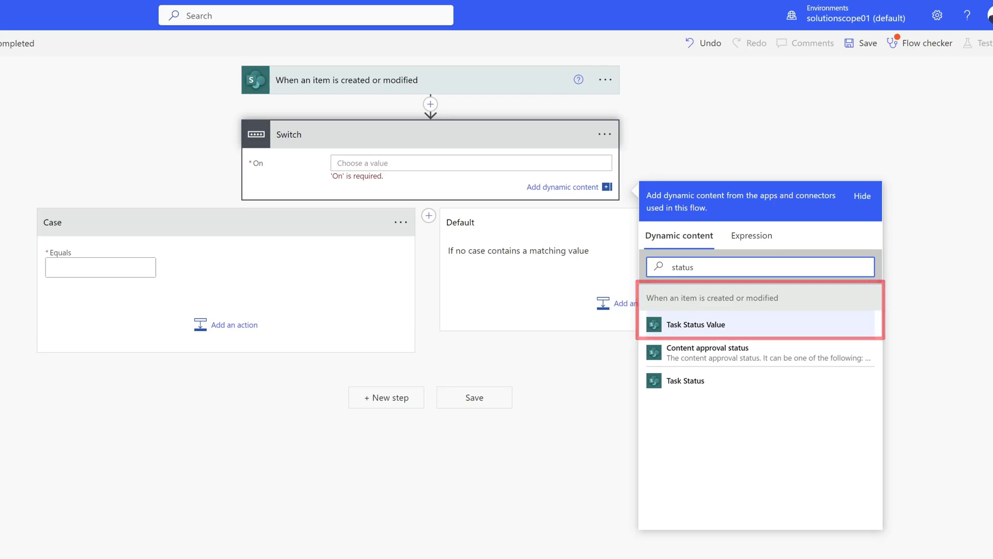
pyautogui.click(695, 325)
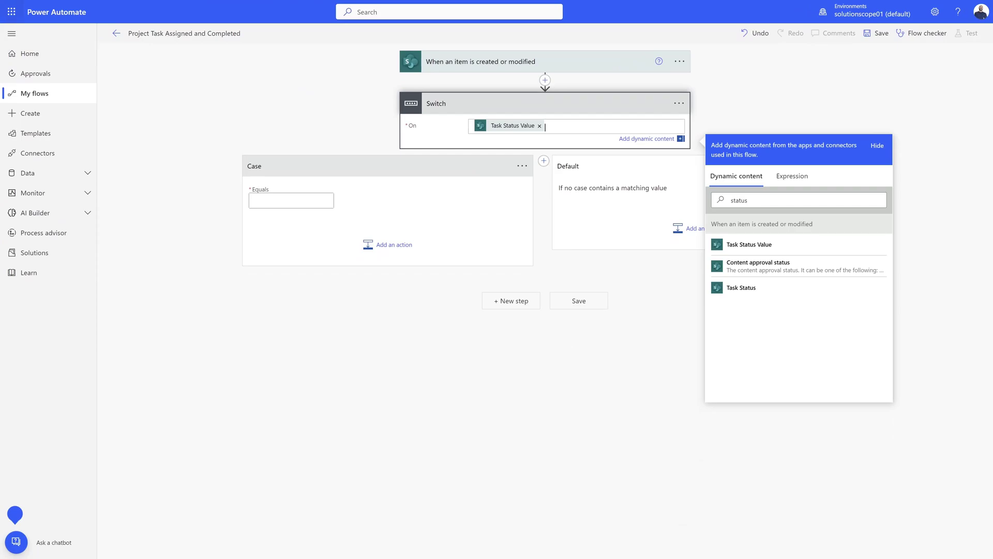
# Set the case to equal Backlog and rename it "Case - Task assigned email notification"
pyautogui.click(47, 50)
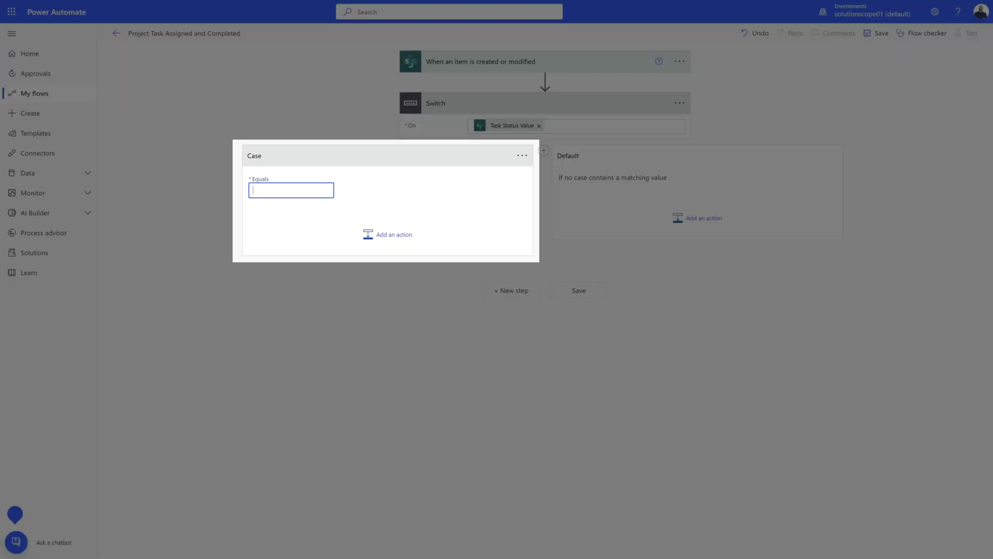
pyautogui.write('Backlog')
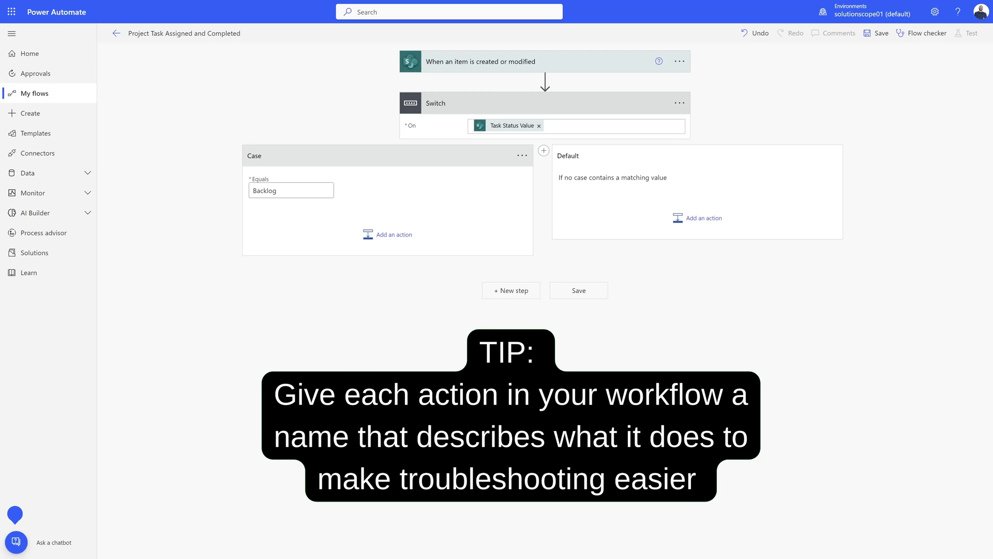
pyautogui.click(522, 155)
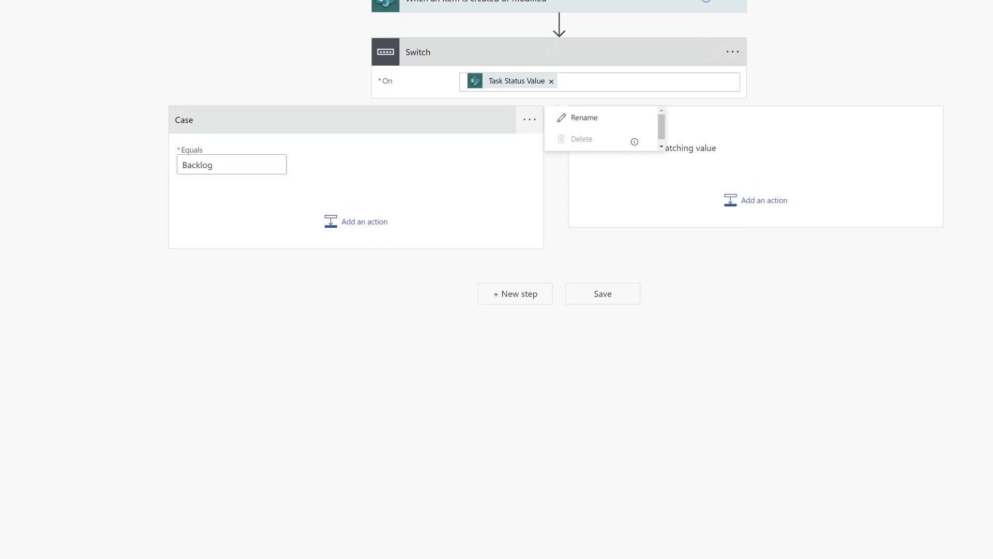
pyautogui.click(584, 117)
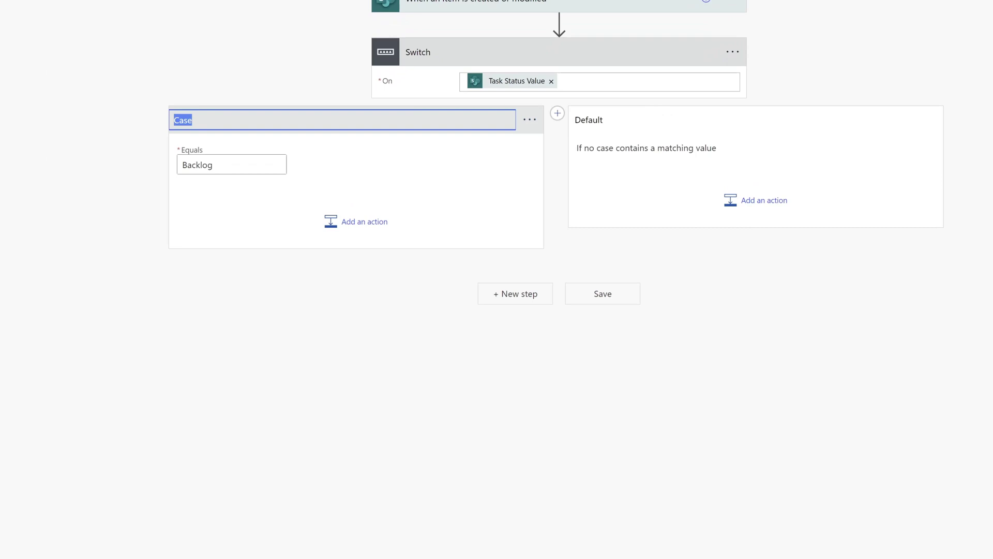
pyautogui.press('End')
pyautogui.write('- Tas')
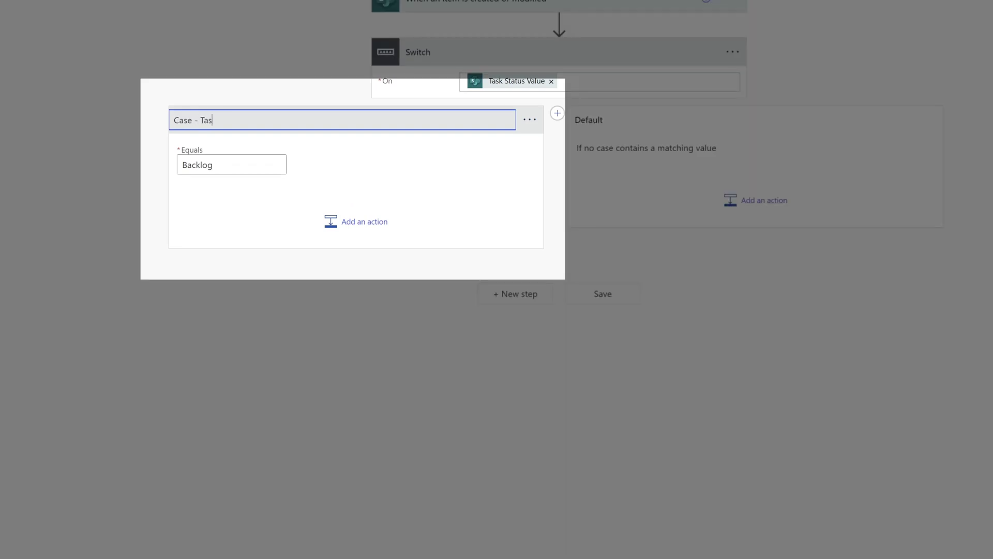
pyautogui.write('k assigned email notification')
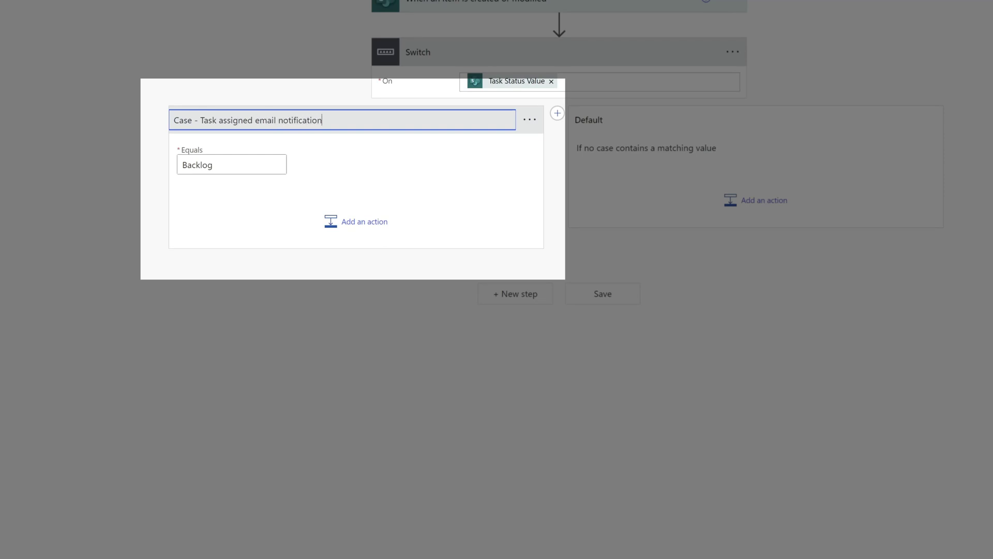
pyautogui.press('Return')
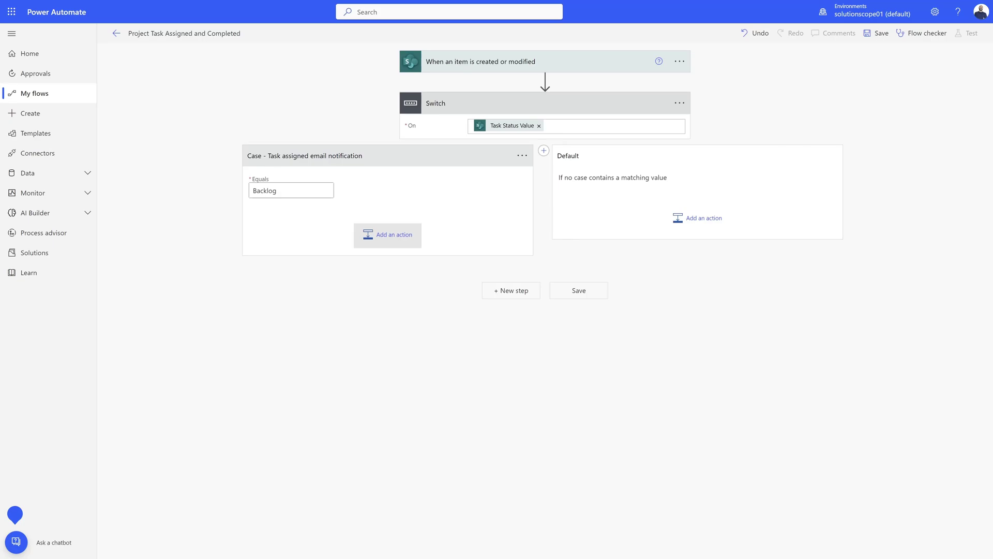
# Add the Office 365 Outlook action "Send an email (V2)" inside the Backlog case
pyautogui.click(387, 235)
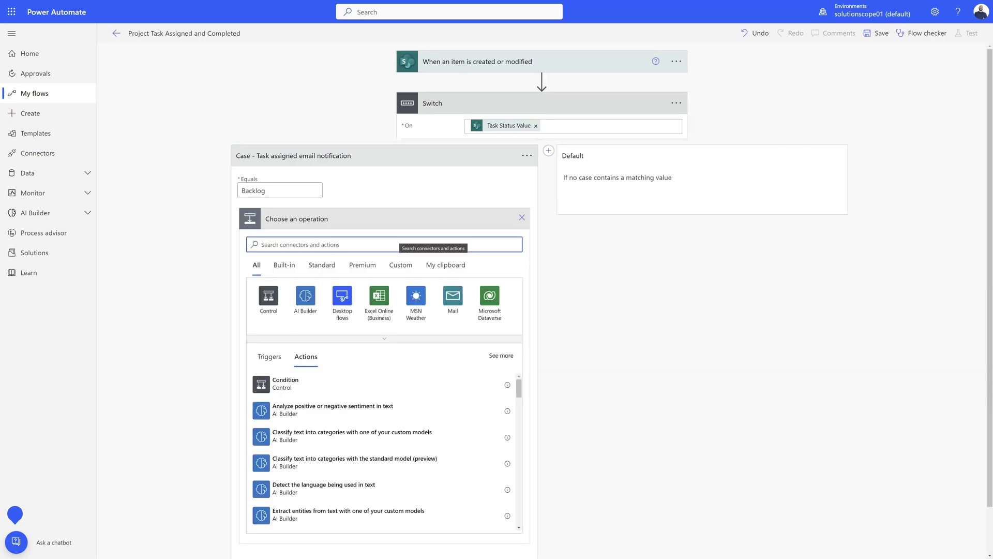
pyautogui.write('send')
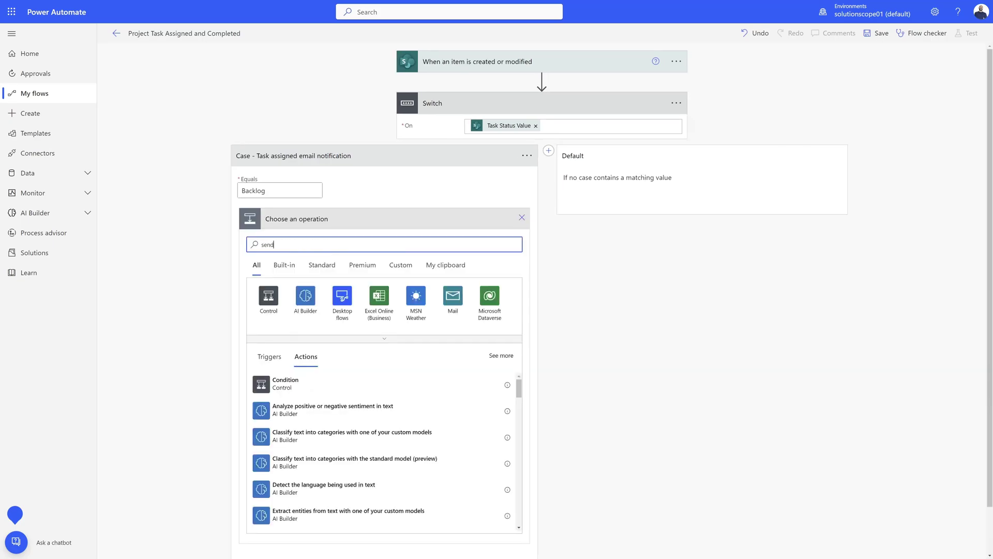
pyautogui.write(' an email')
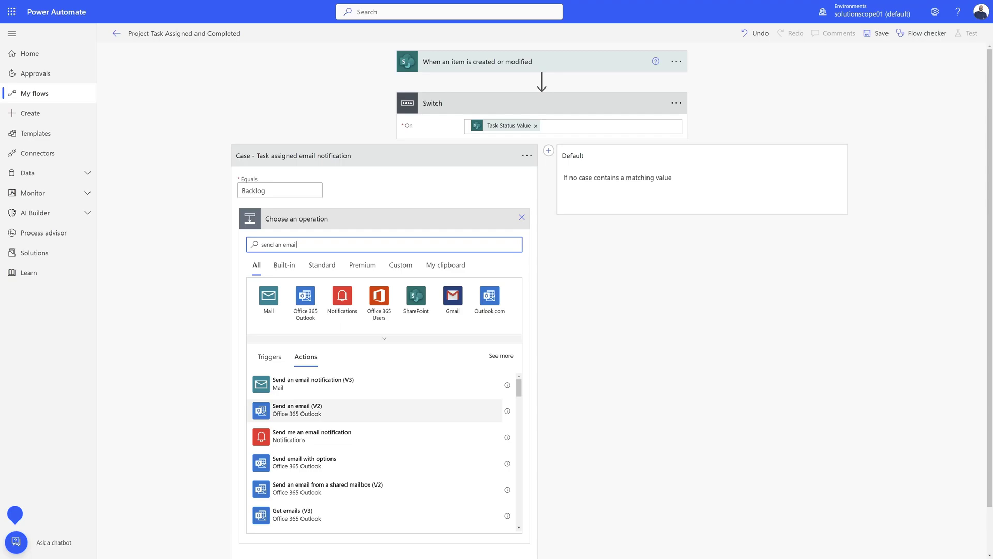
pyautogui.click(298, 410)
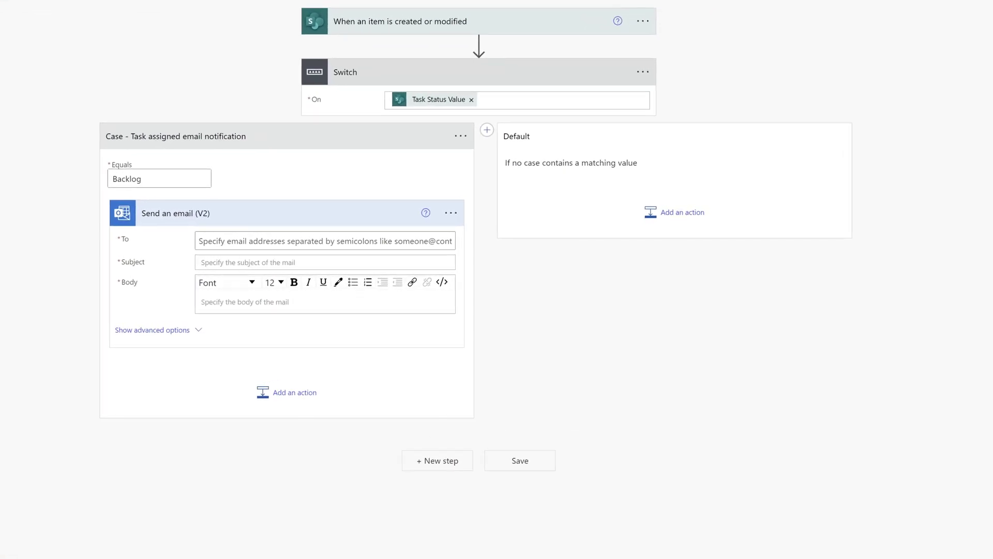
# Set the email's recipient to the Task Owner Email dynamic content
pyautogui.click(325, 241)
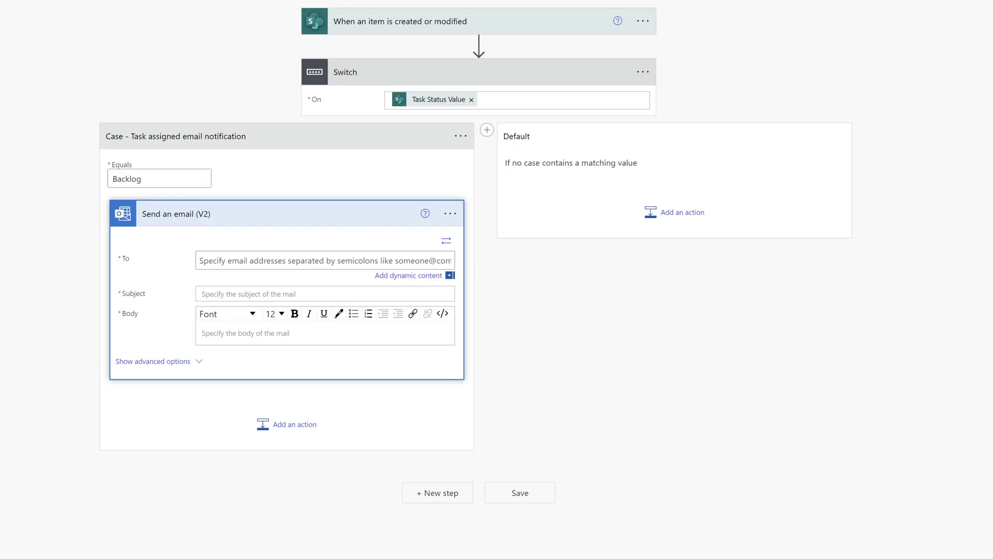
pyautogui.click(202, 259)
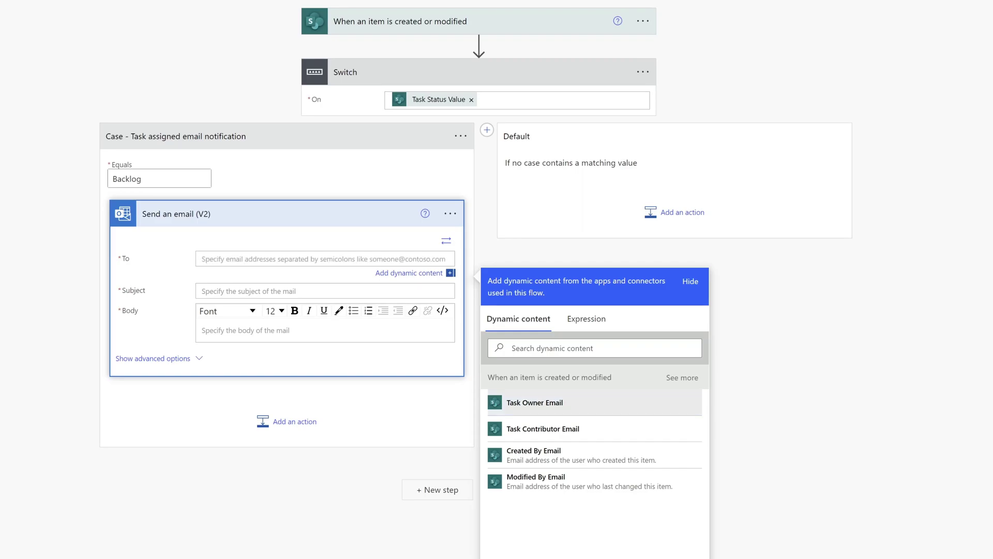
pyautogui.press('Return')
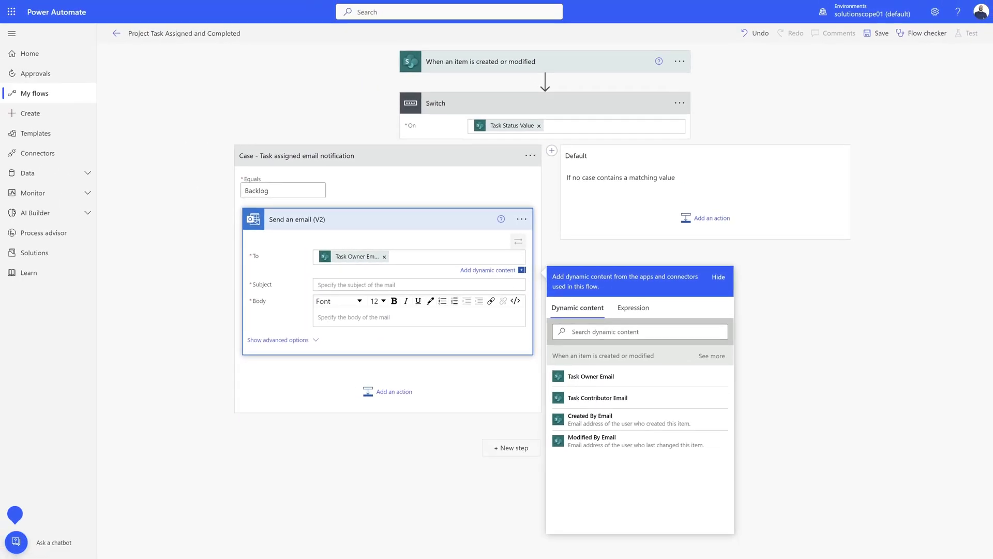
# Set the email's subject to "Task Assigned:" followed by the Title dynamic content
pyautogui.click(378, 285)
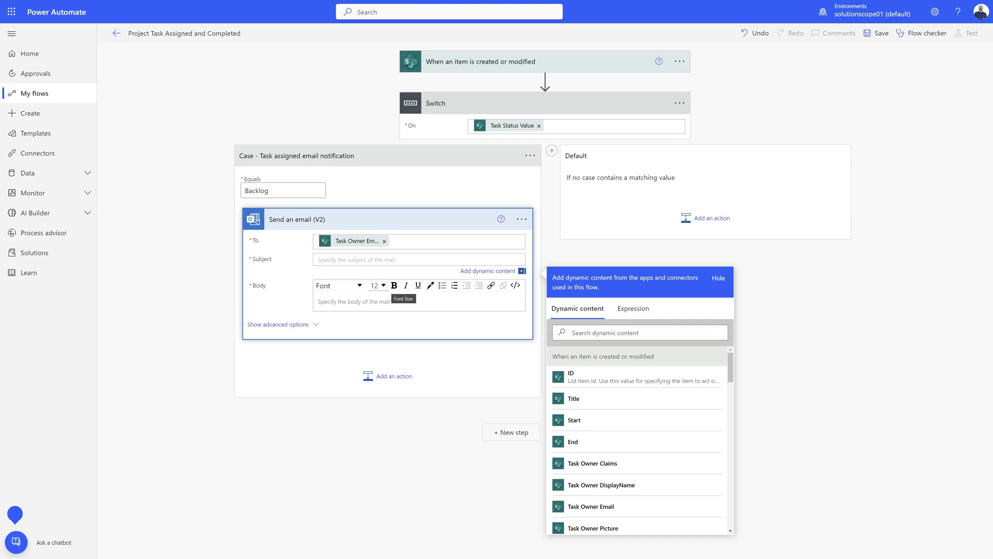
pyautogui.write('Task Assigned:')
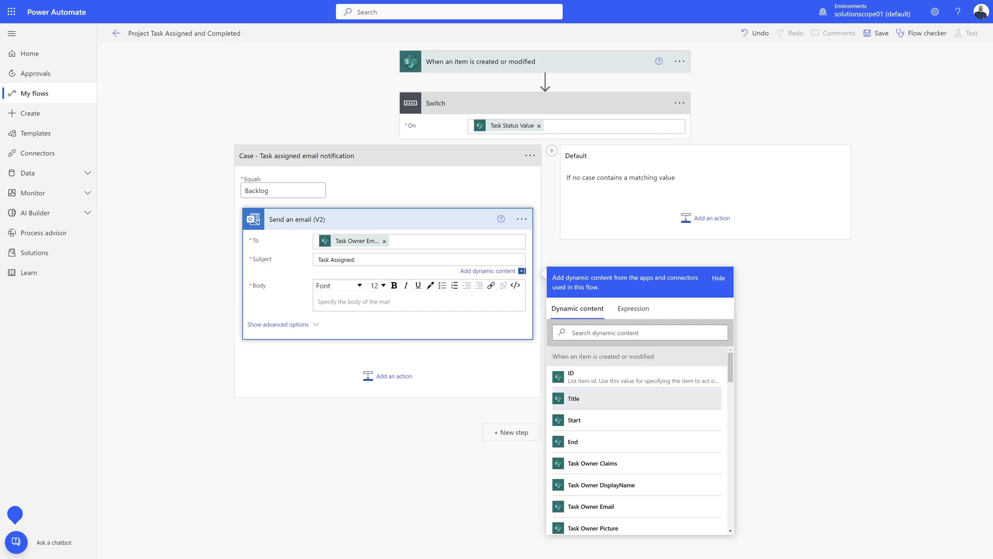
pyautogui.click(573, 398)
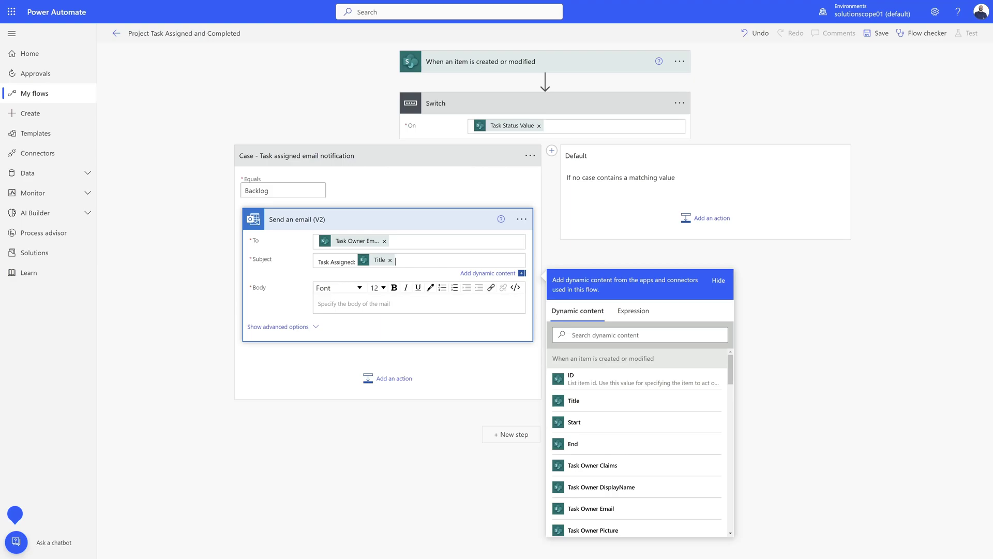
# Write the email body: Hello greeting, new-task notice, labels Task Name, Task Start Date, Task Due Date, Task Effort In Hours, and a task card details line
pyautogui.click(318, 303)
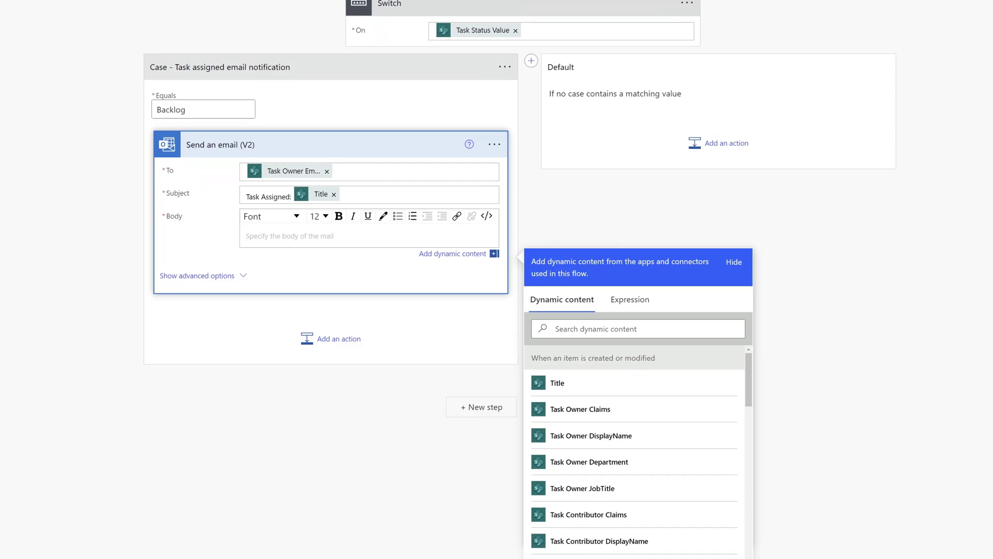
pyautogui.write('Hello  You have been assigned a new task. The details of the task are as follows:  Task Name: Task Start Date: Task Due Date: Task Effort In Hours:  Click here to view the task card details:')
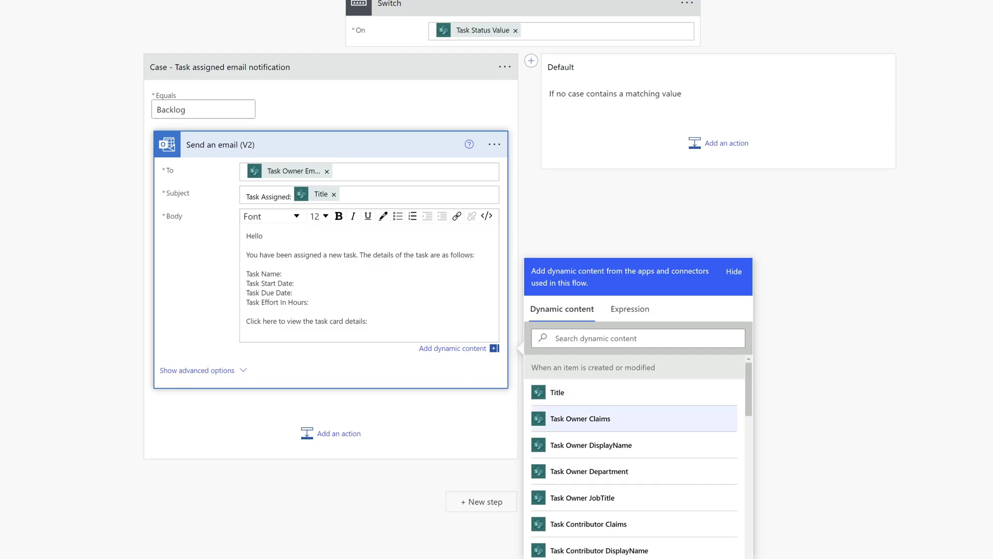
# Insert the Task Owner DisplayName dynamic content after Hello and the Title dynamic content after Task Name in the email body
pyautogui.click(556, 338)
pyautogui.write('Task owner')
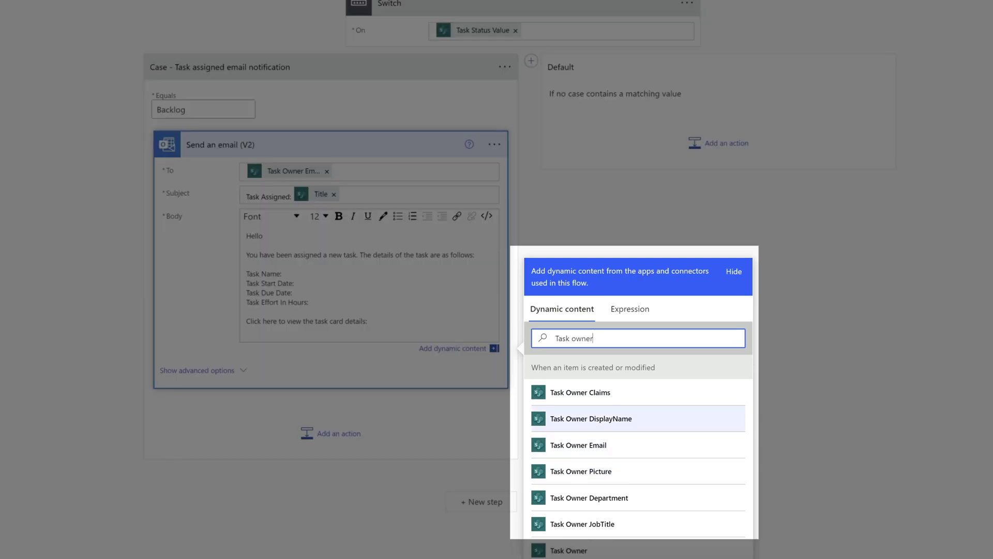
pyautogui.click(591, 419)
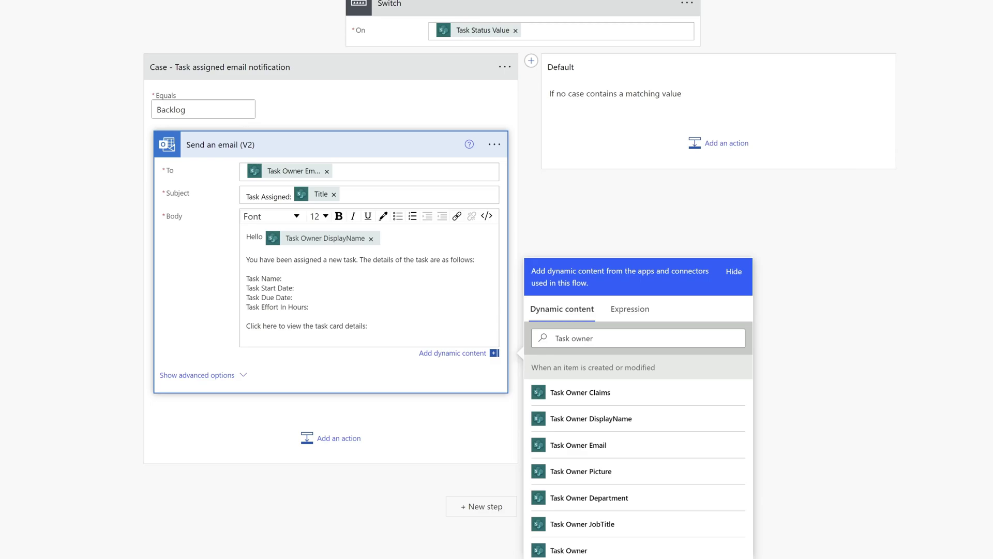
pyautogui.click(621, 338)
pyautogui.hotkey('ctrl', 'a')
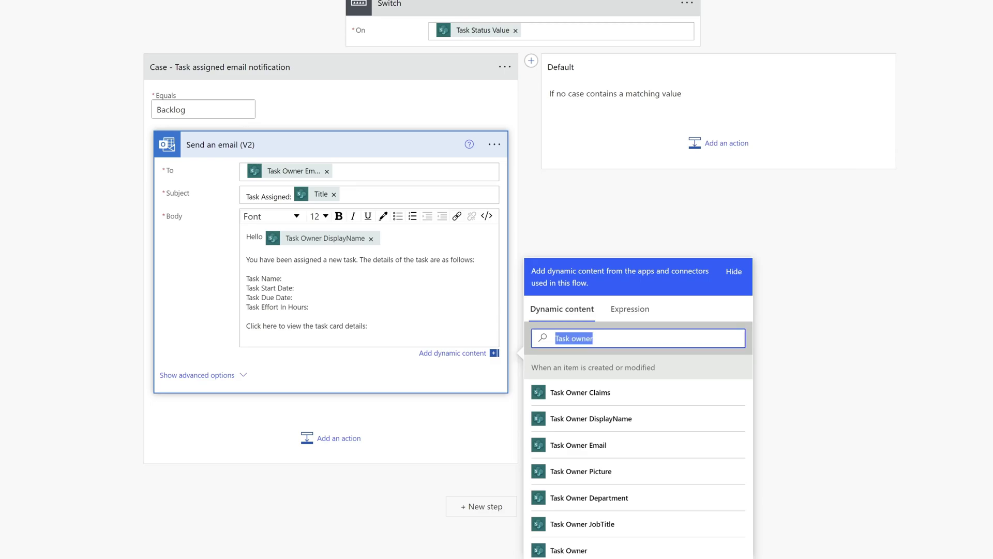
pyautogui.write('Title')
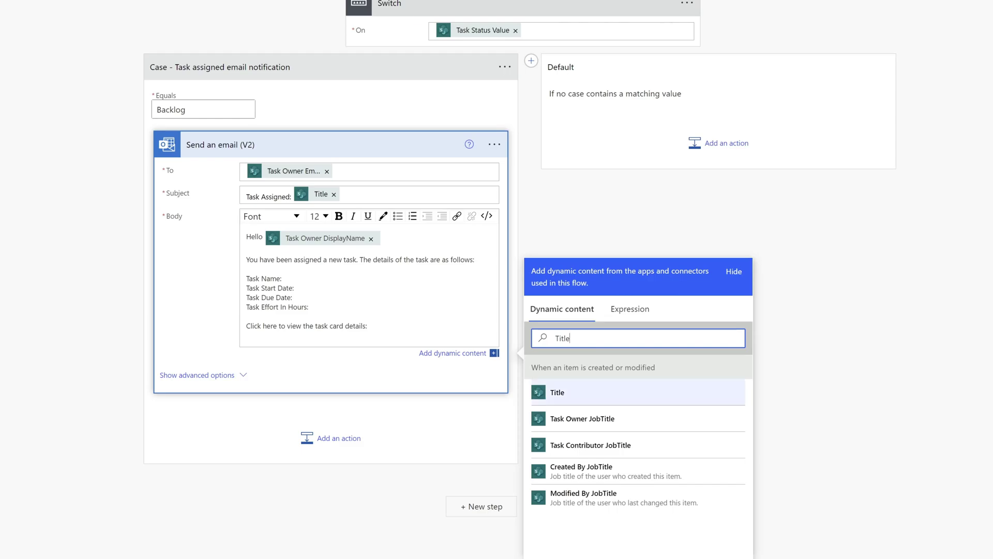
pyautogui.click(558, 392)
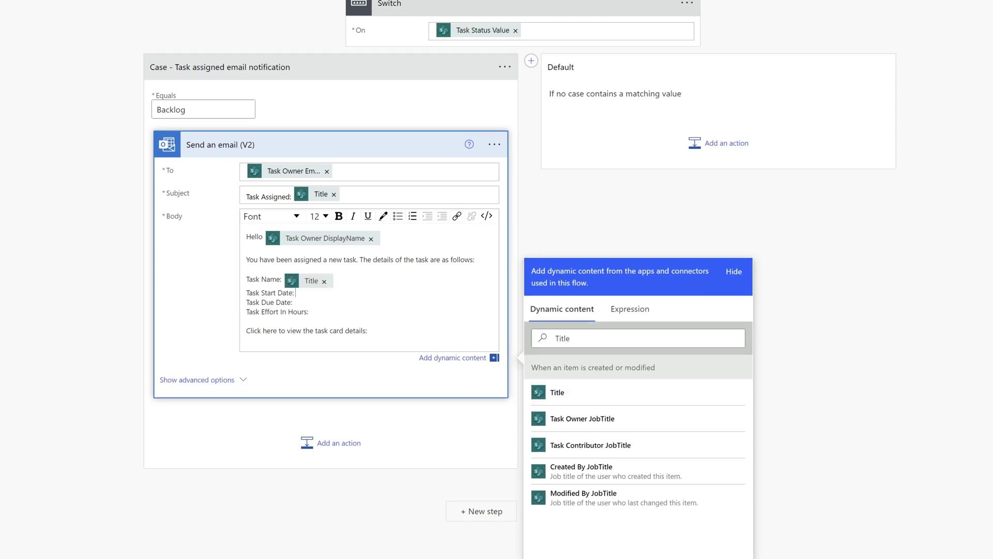
# Insert the Start dynamic content after Task Start Date and the End dynamic content after Task Due Date
pyautogui.doubleClick(562, 338)
pyautogui.write('St')
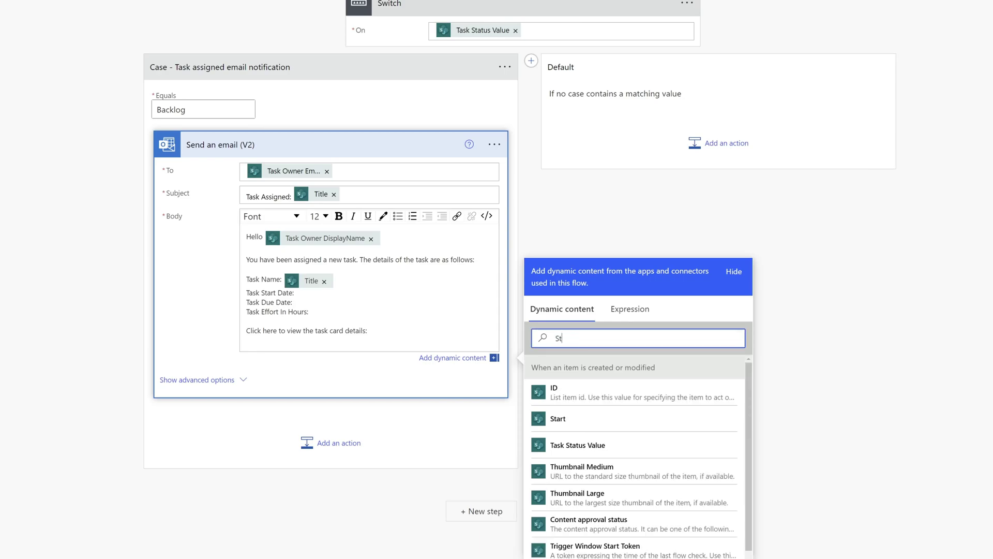
pyautogui.write('art')
pyautogui.click(558, 392)
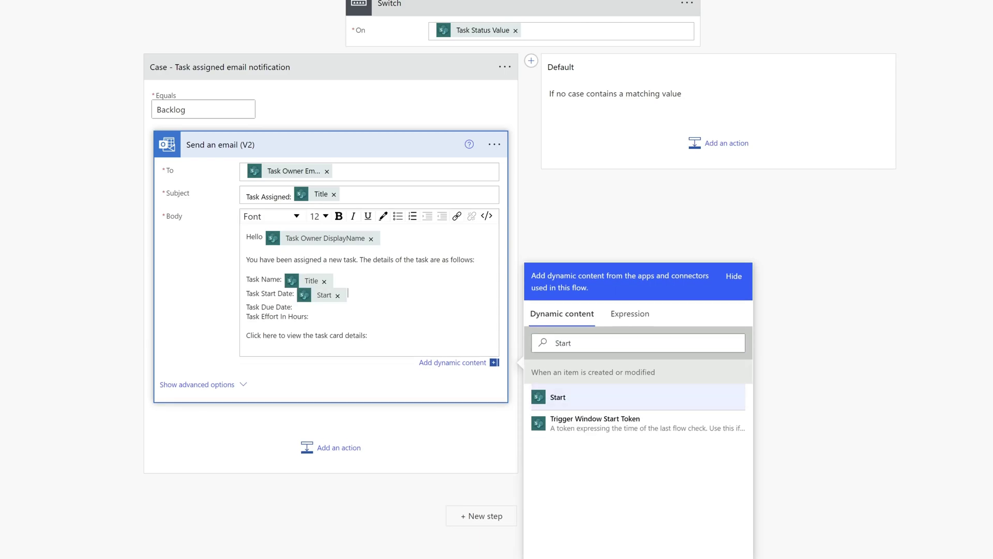
pyautogui.click(293, 307)
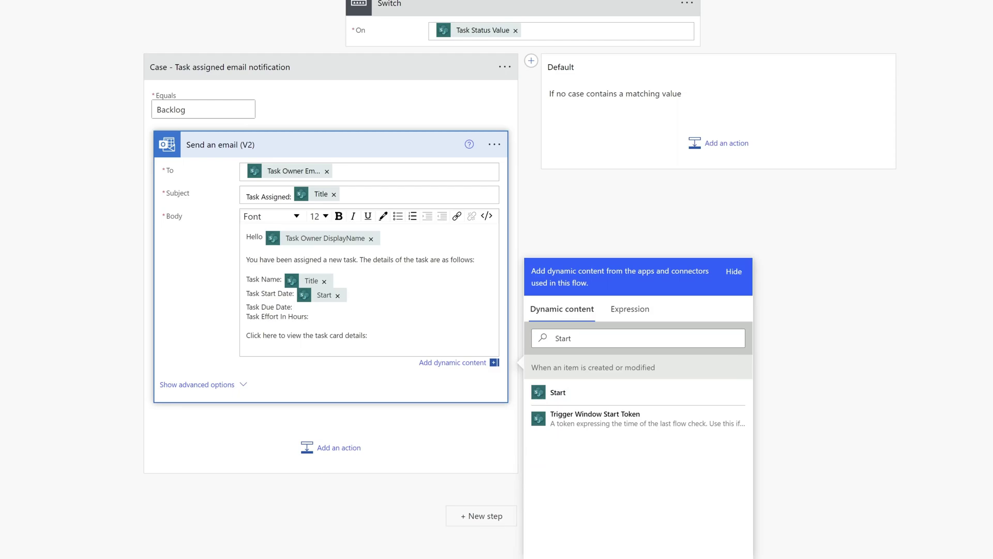
pyautogui.doubleClick(563, 338)
pyautogui.write('End')
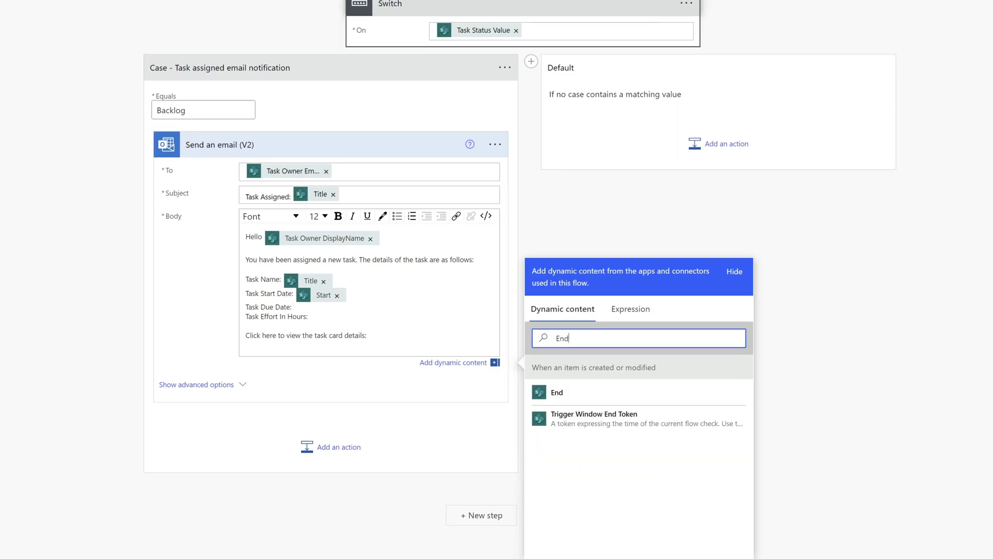
pyautogui.click(556, 392)
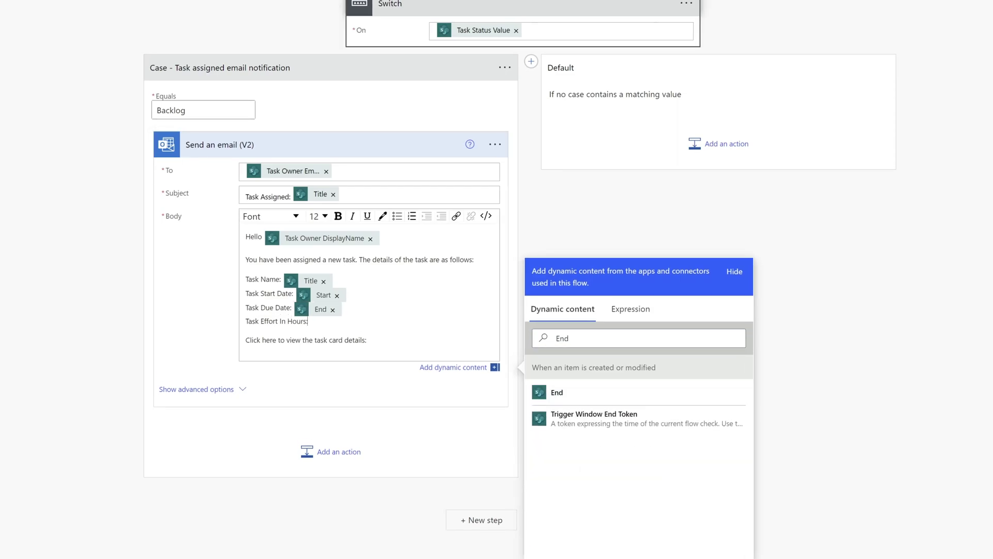
# Insert the Effort dynamic content after Task Effort In Hours in the email body
pyautogui.doubleClick(562, 338)
pyautogui.write('Effor')
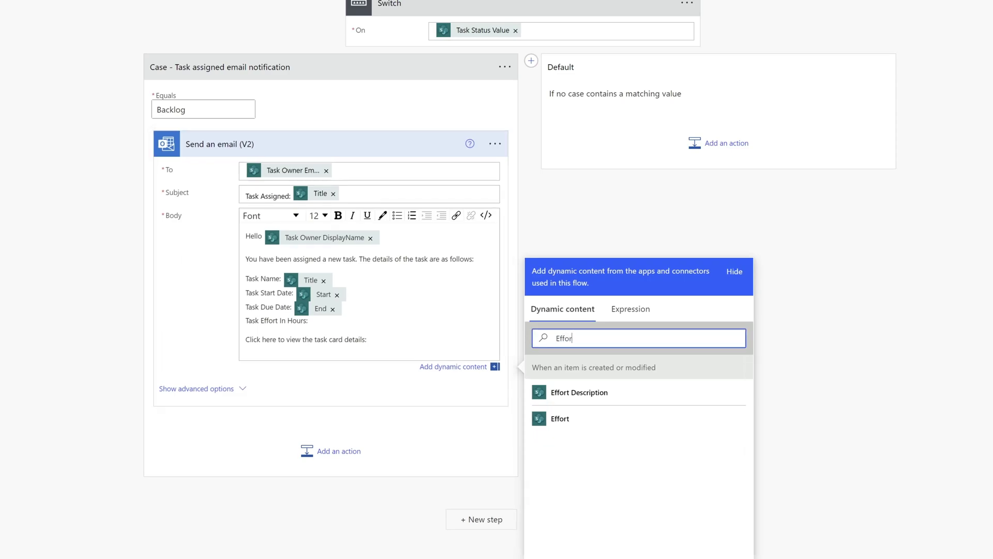
pyautogui.click(560, 418)
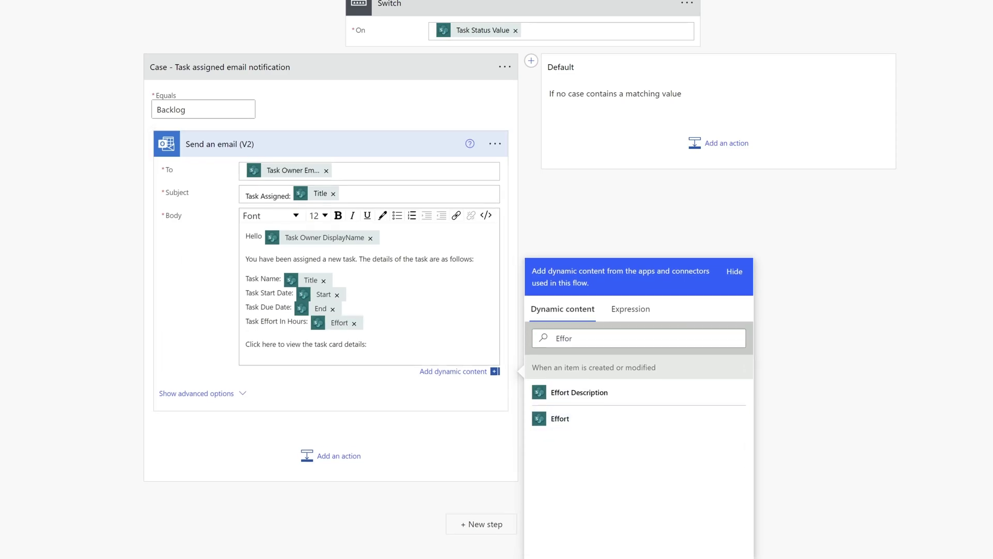
# Insert the Link to item dynamic content on a new line below the task card details text and save the flow
pyautogui.click(367, 344)
pyautogui.press('Return')
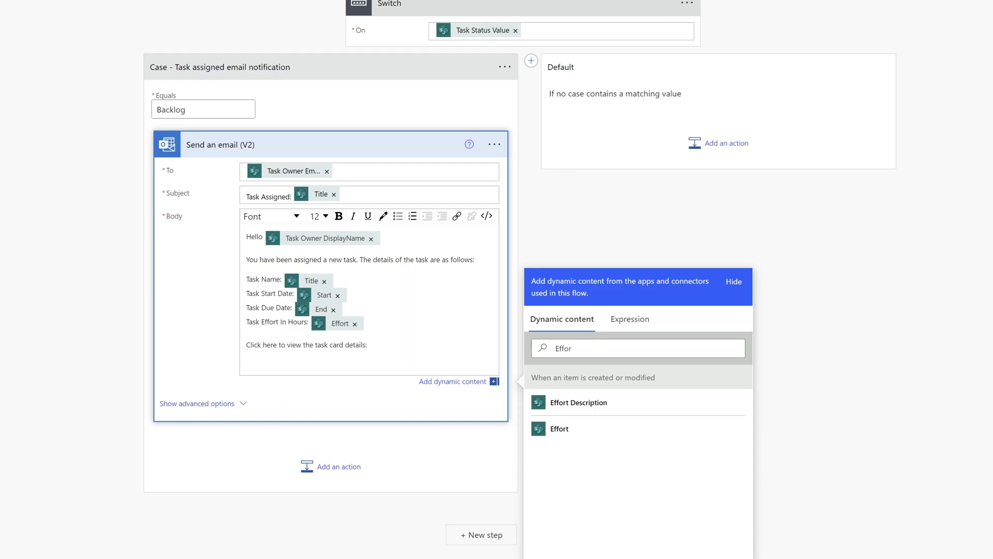
pyautogui.click(595, 347)
pyautogui.hotkey('ctrl', 'a')
pyautogui.press('BackSpace')
pyautogui.write('link')
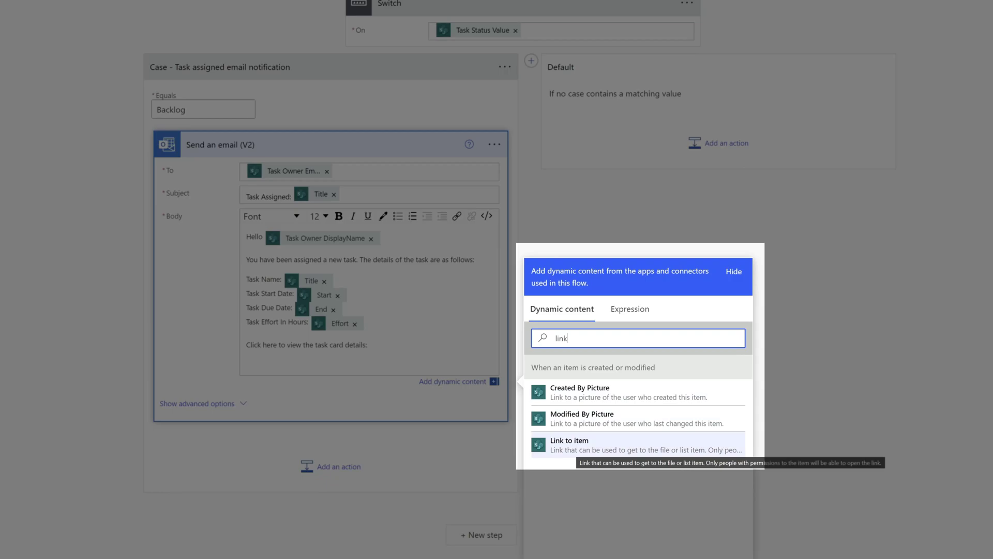
pyautogui.click(595, 444)
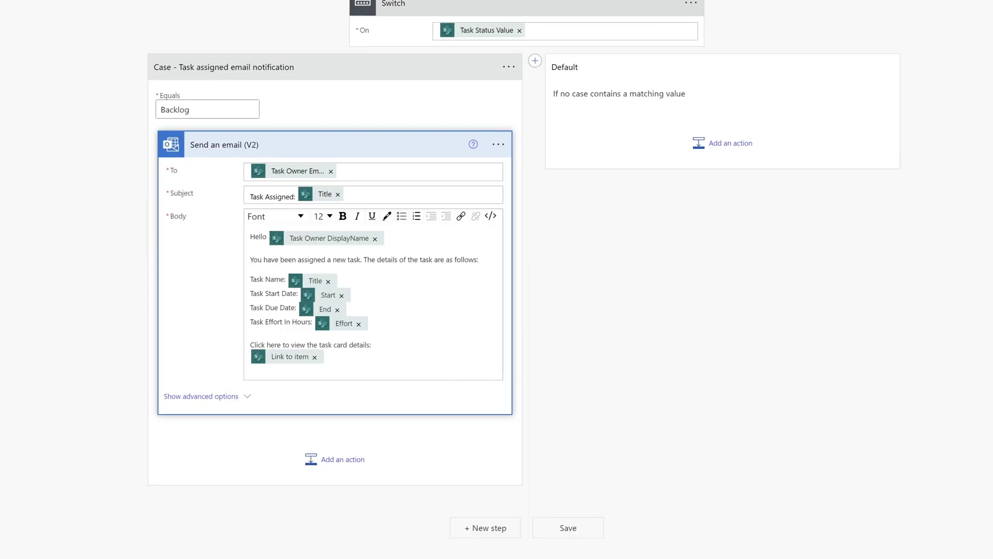
pyautogui.click(568, 527)
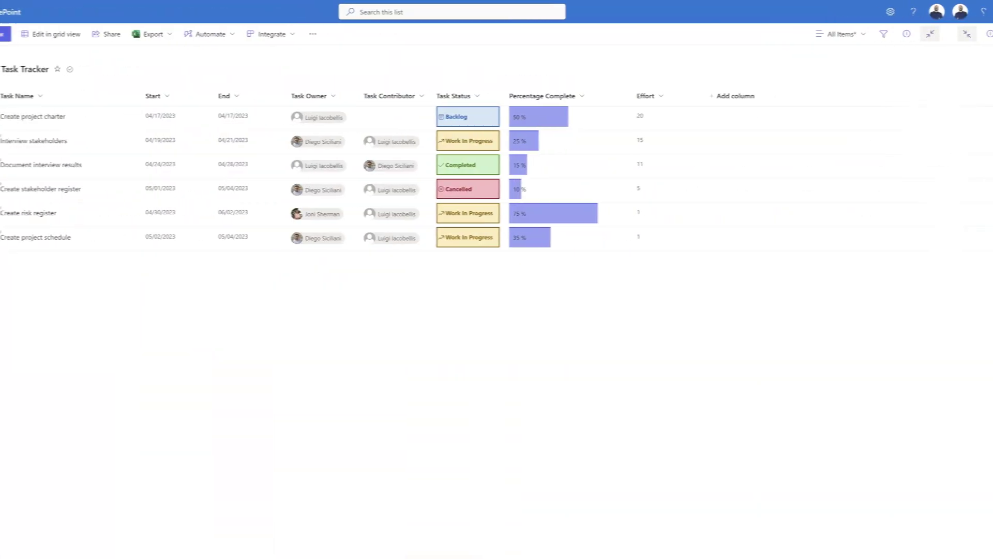
# In the SharePoint Project Task Tracker list, start a Backlog item "Conduct market scan", 5/1/2023 to 5/4/2023, percentage complete .15, effort 65
pyautogui.click(35, 33)
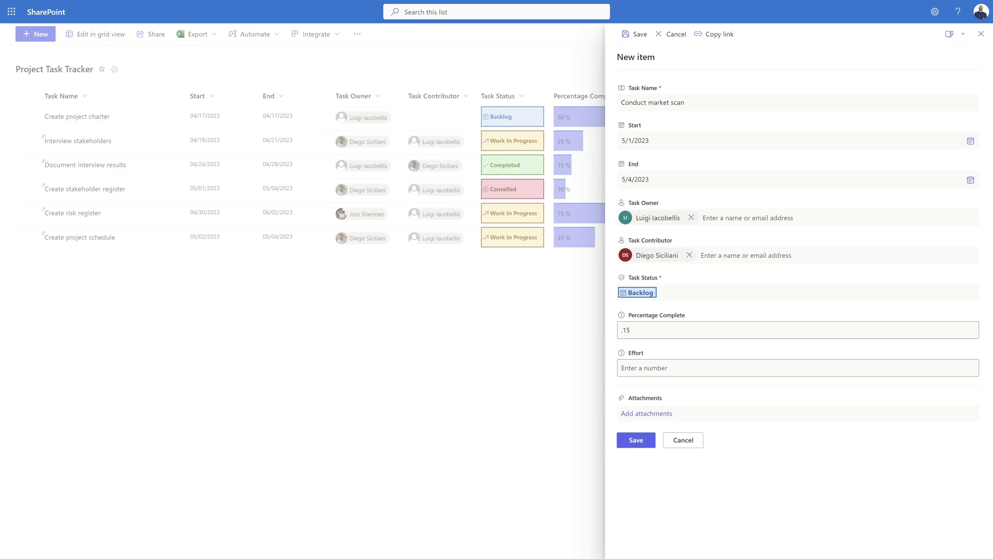
pyautogui.click(798, 367)
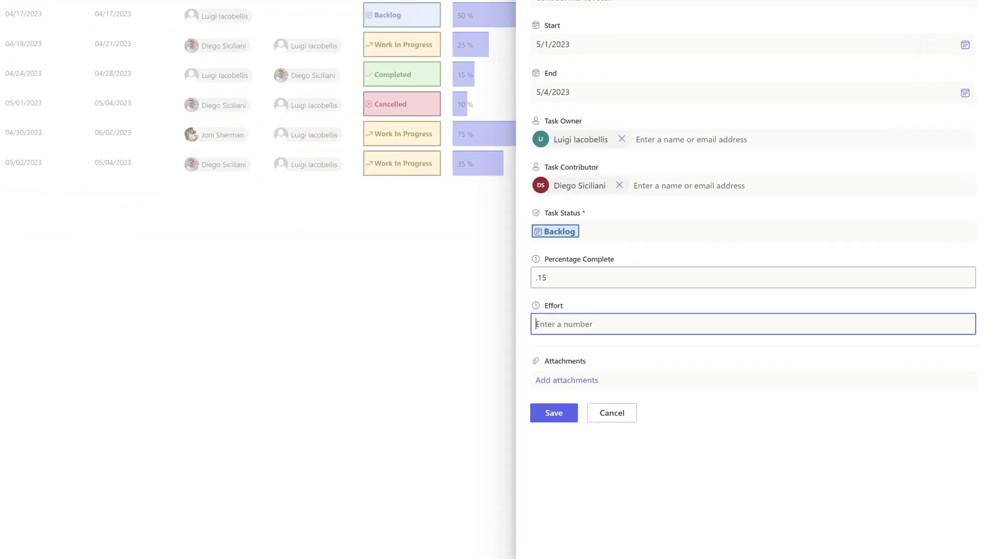
pyautogui.write('6')
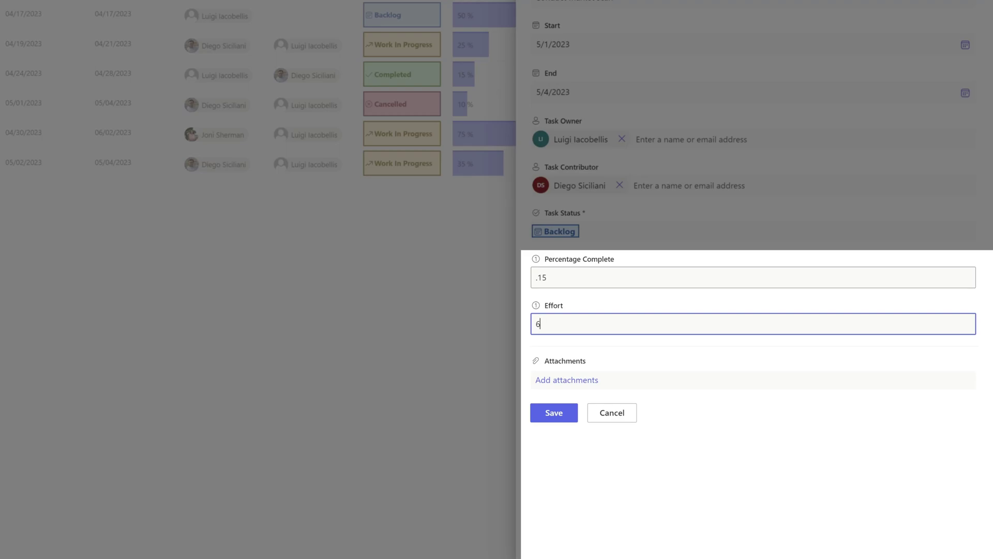
pyautogui.write('5')
pyautogui.press('Tab')
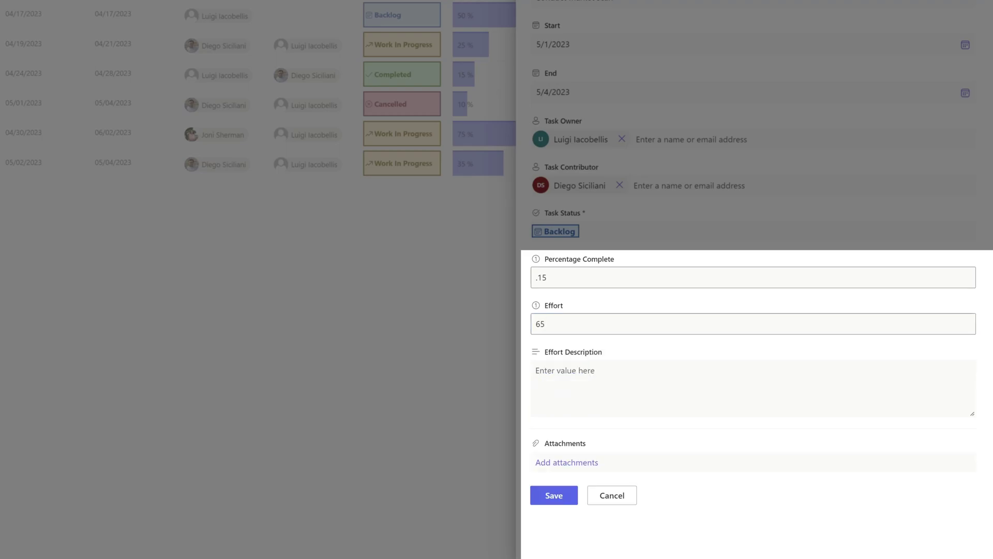
# Set the effort description to "This is going to require support from multiple teams" and save the new item
pyautogui.click(537, 370)
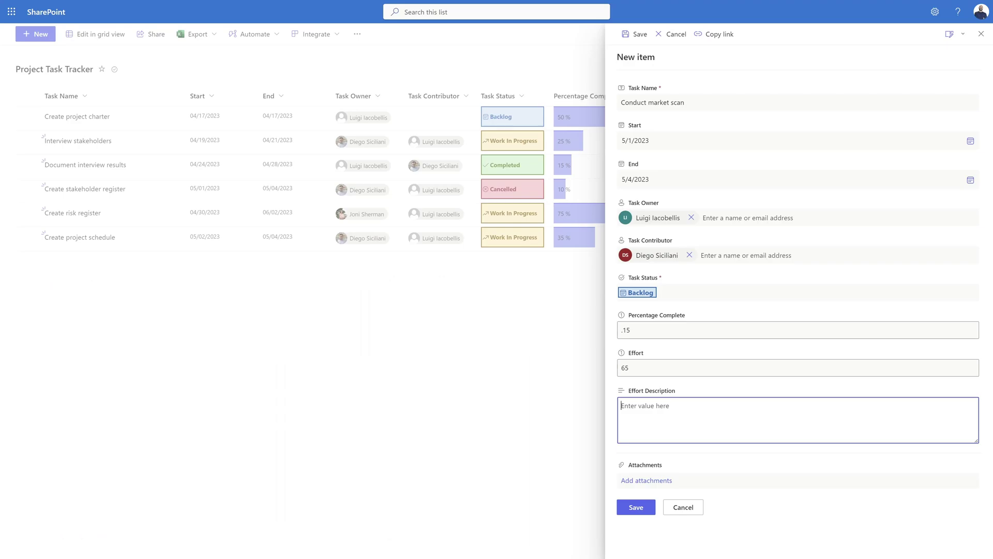
pyautogui.write('This is going to require support from multiple teams')
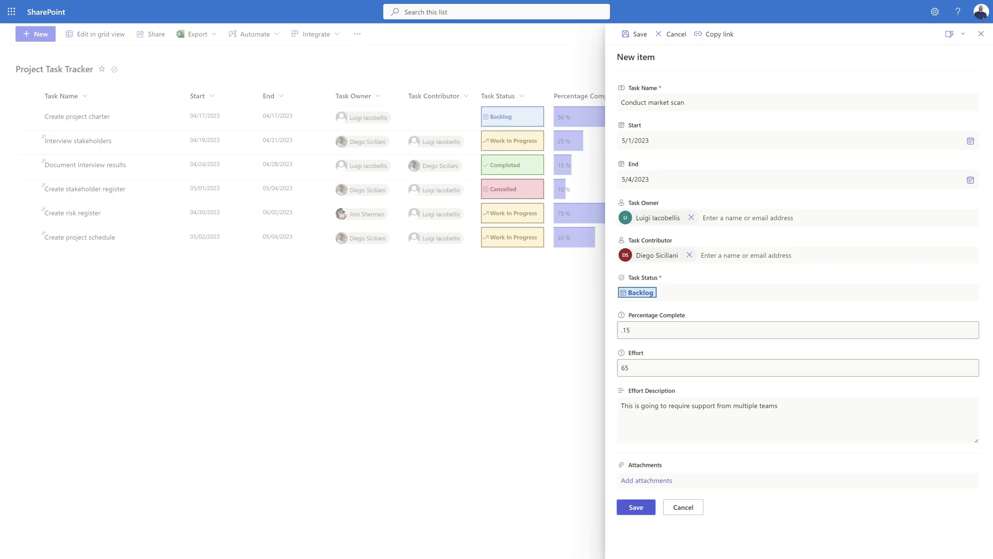
pyautogui.click(636, 507)
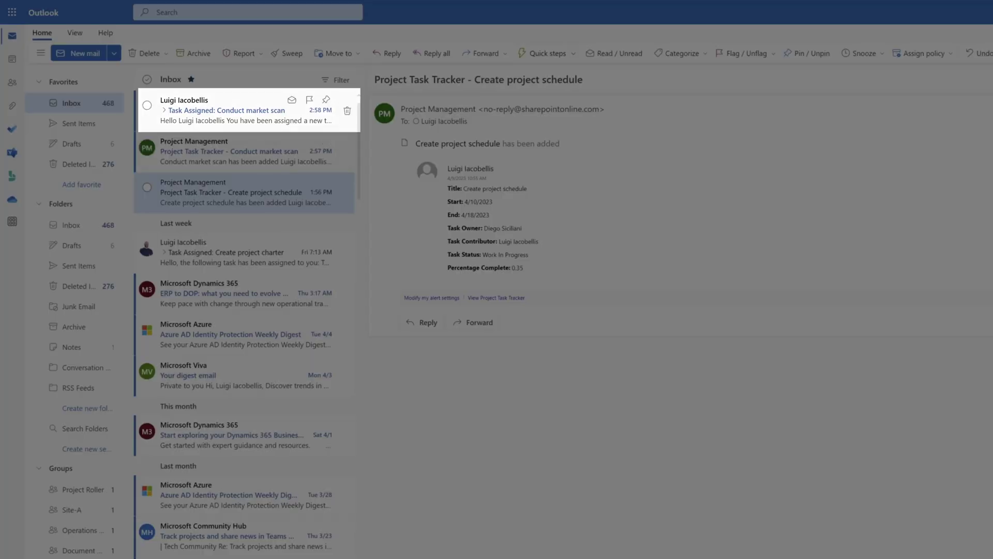
# Switch to Outlook and check the Task Assigned email and the list alert for Conduct market scan
pyautogui.click(233, 110)
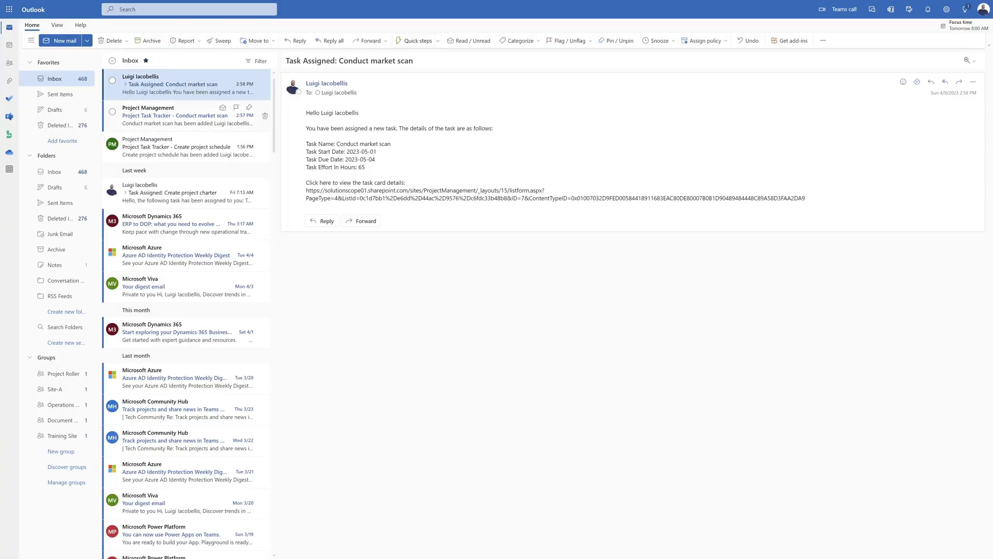
pyautogui.click(176, 119)
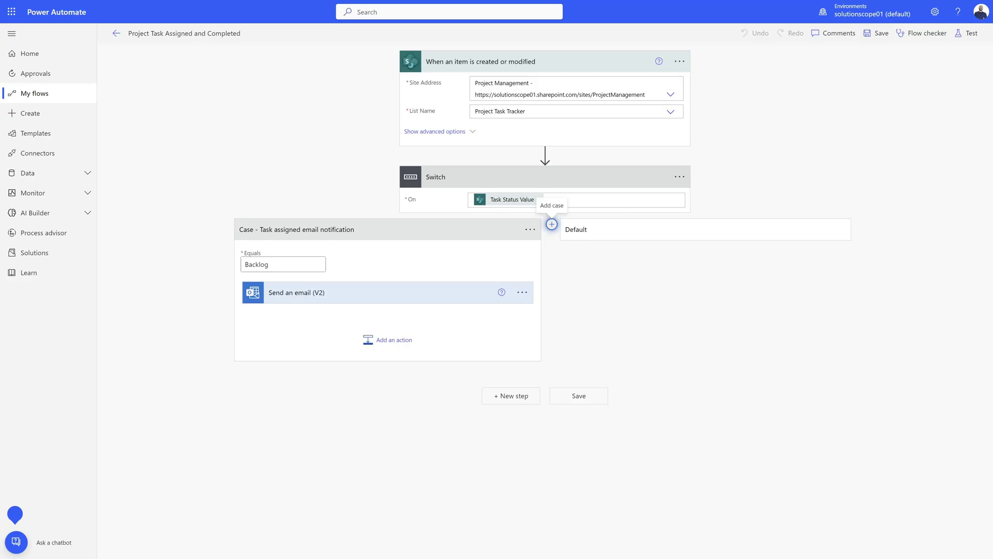
# Back in Power Automate, add a second Switch case named "Task completed email notification" that equals Completed
pyautogui.click(551, 224)
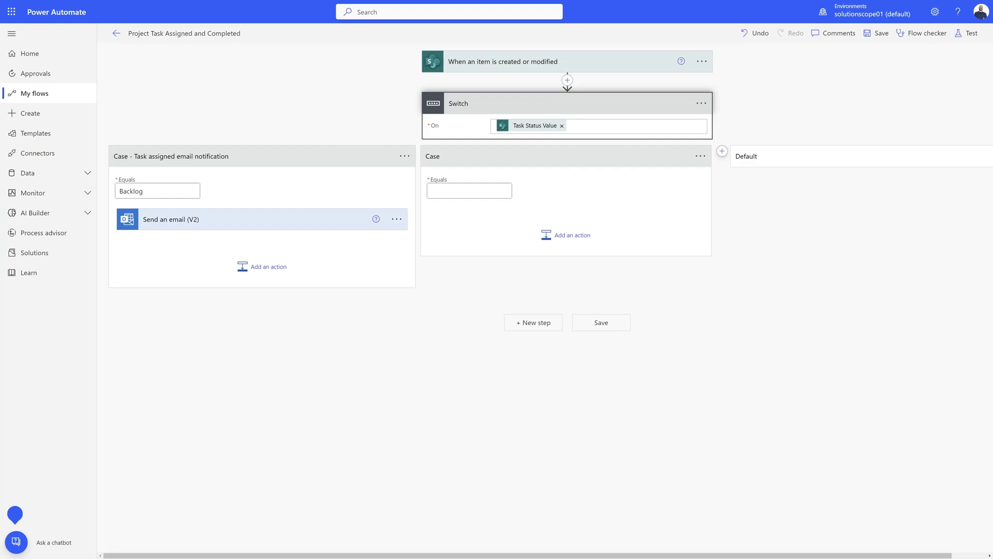
pyautogui.click(469, 191)
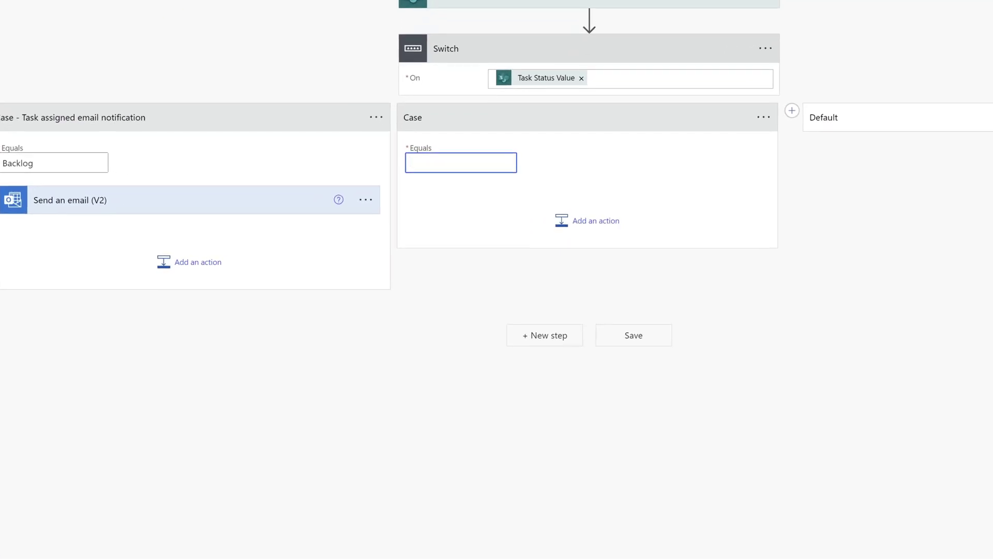
pyautogui.write('Completed')
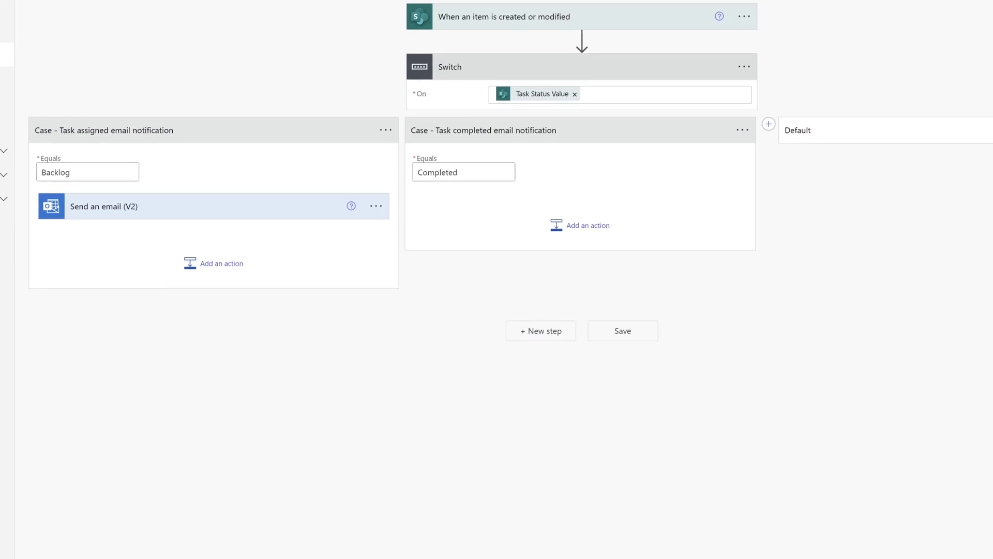
# Add the Office 365 Outlook action Send an email (V2) to the Completed case, named "Send task completion email"
pyautogui.click(579, 227)
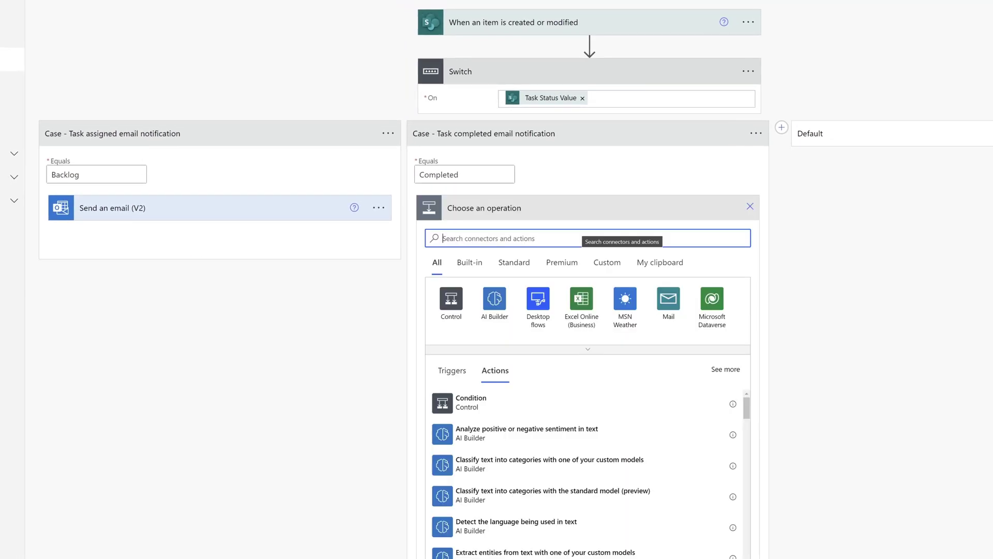
pyautogui.write('send an email')
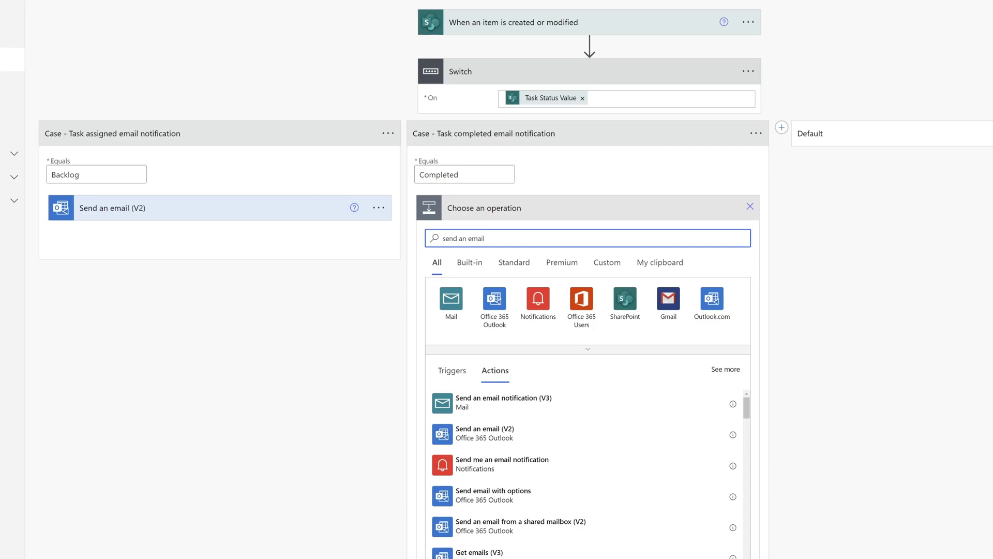
pyautogui.click(485, 433)
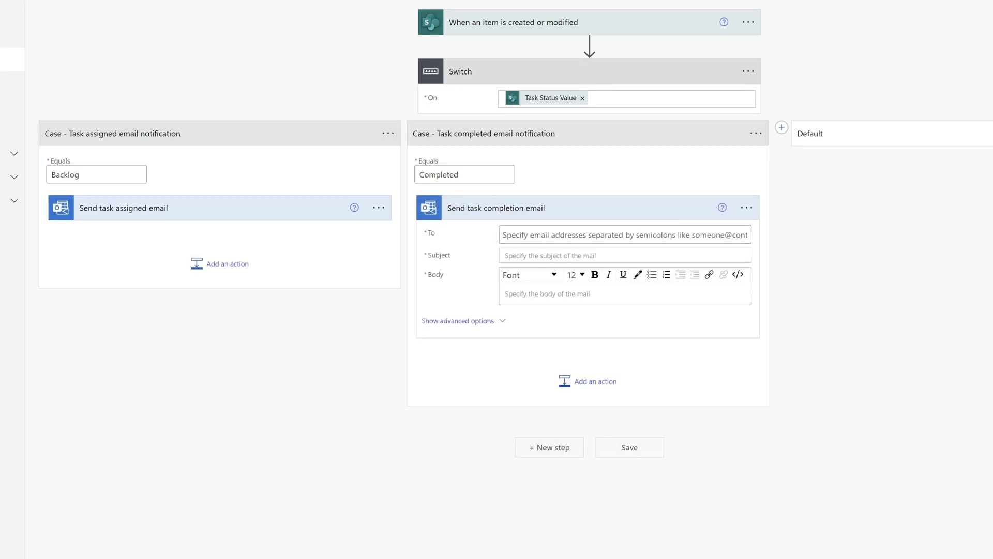
# Set the completion email's recipients to the Task Owner Email and Task Contributor Email dynamic contents, separated by a semicolon
pyautogui.click(625, 234)
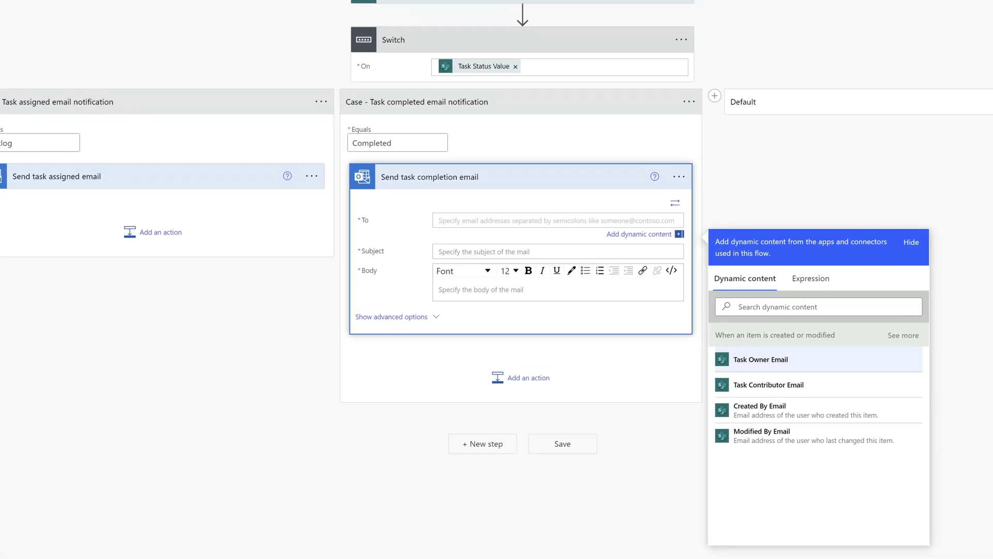
pyautogui.click(761, 359)
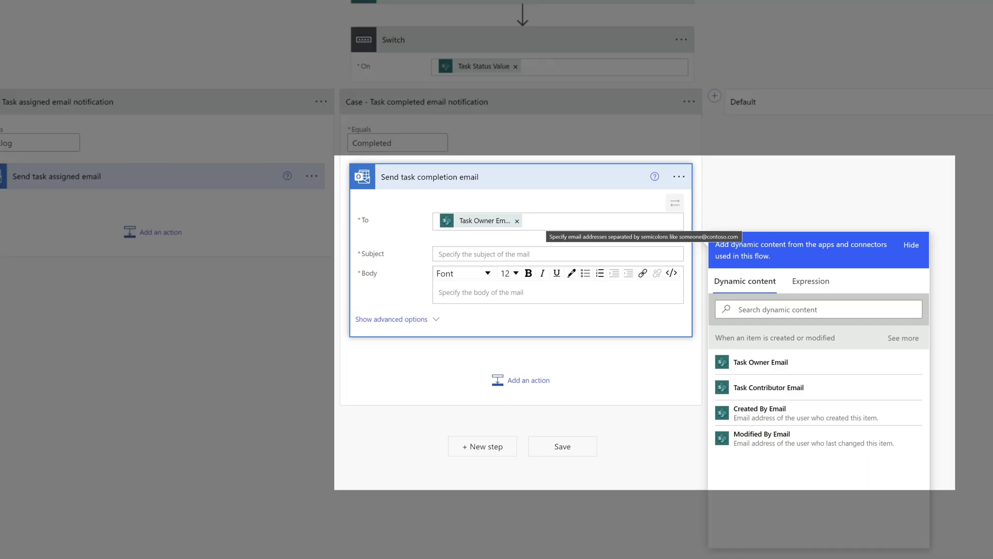
pyautogui.write(';')
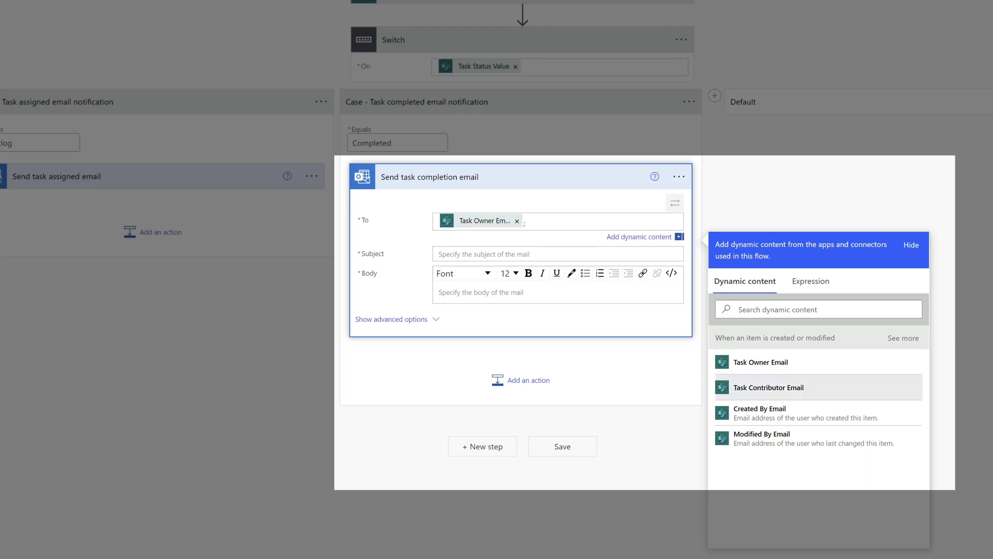
pyautogui.click(769, 388)
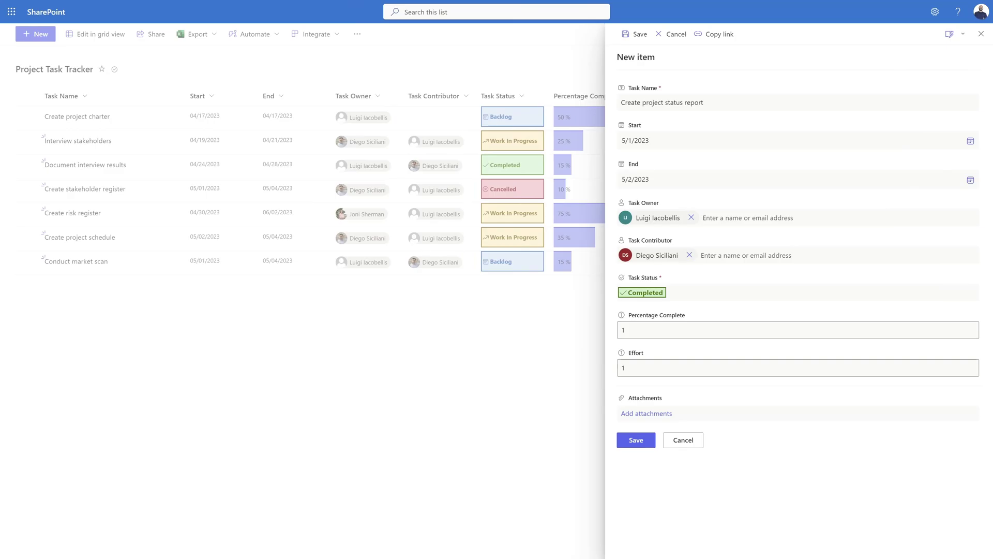
# Save the Completed item "Create project status report" in the SharePoint list and open its Task Completed email in Outlook
pyautogui.click(636, 440)
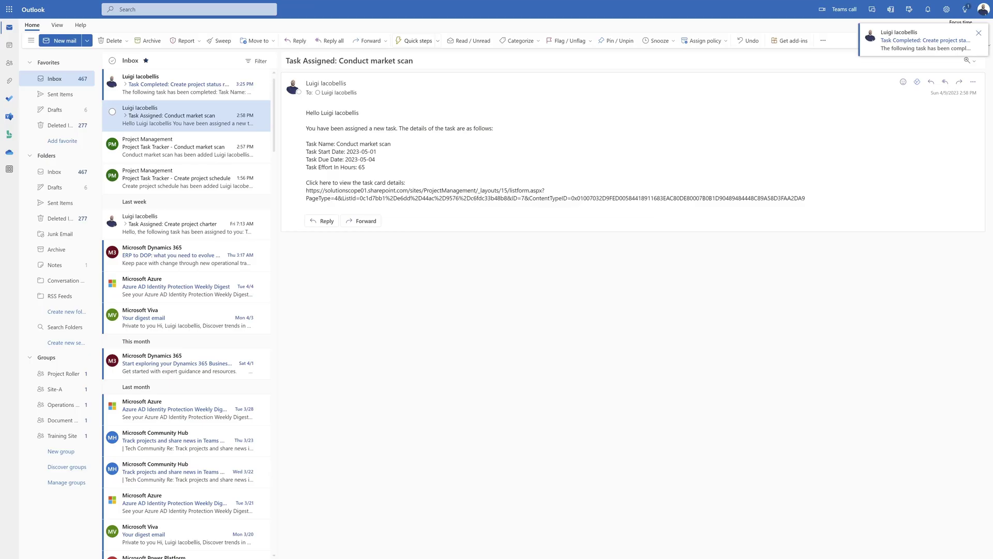
pyautogui.click(181, 84)
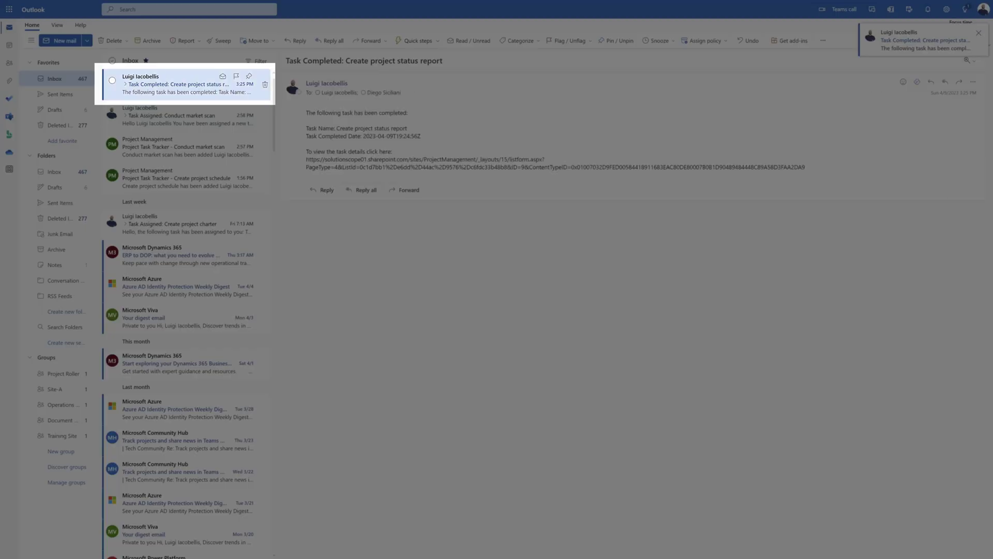